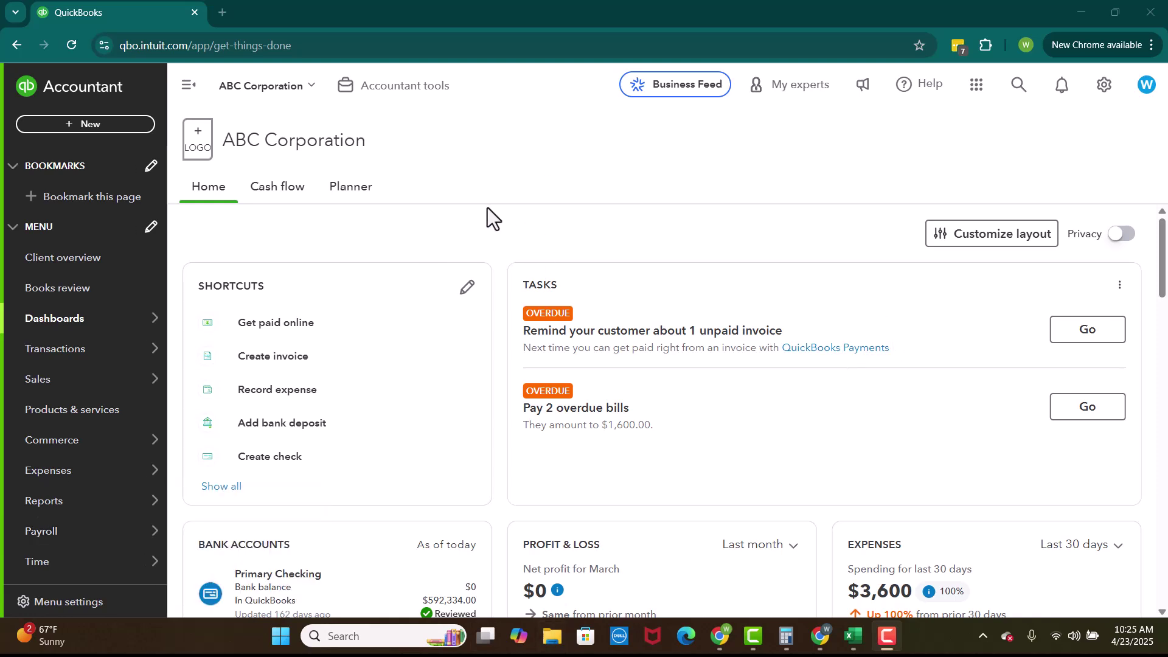
# Check the bank statement, then go to the Reconcile page from the gear's Tools list.
pyautogui.click(1113, 13)
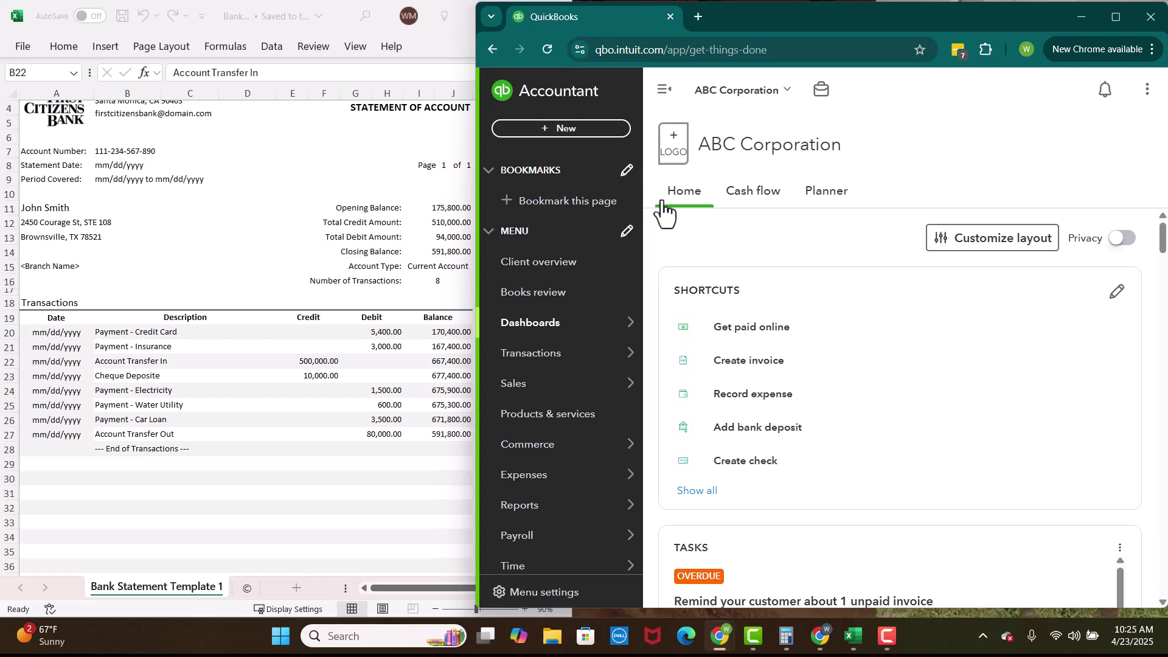
pyautogui.click(1116, 17)
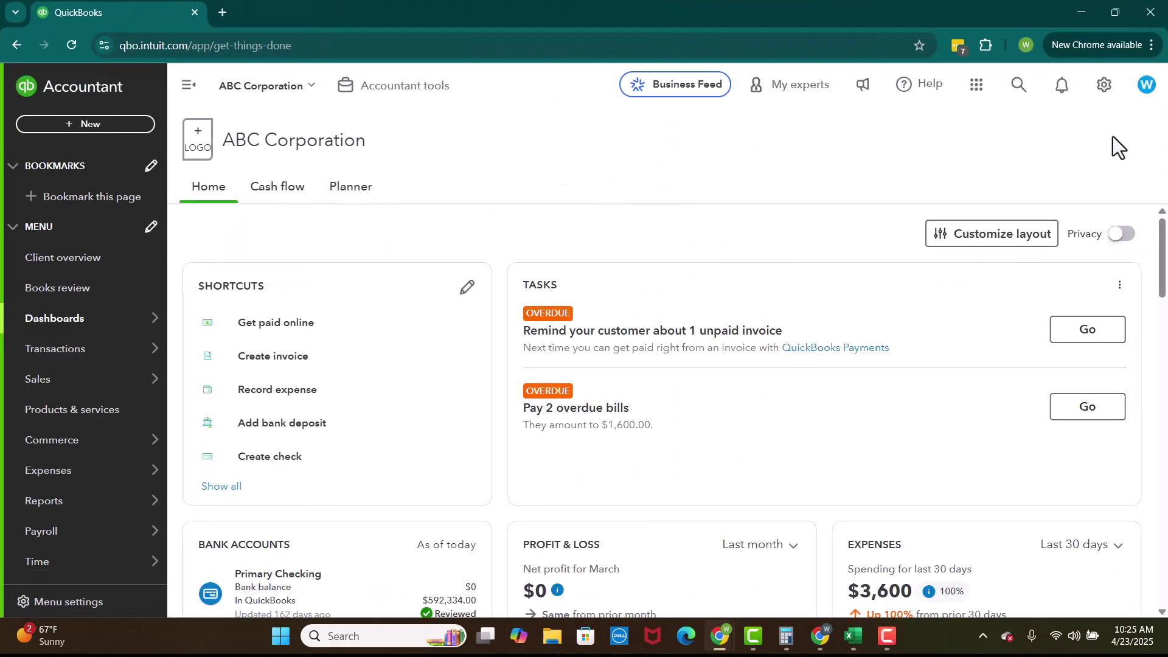
pyautogui.click(1106, 88)
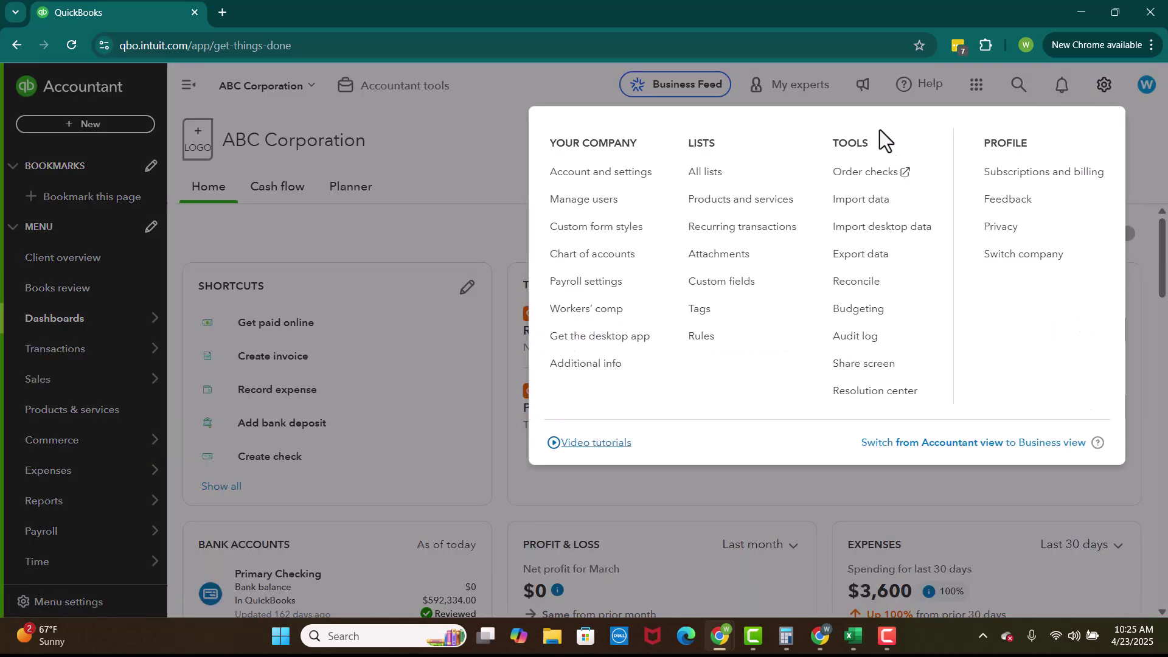
pyautogui.click(843, 299)
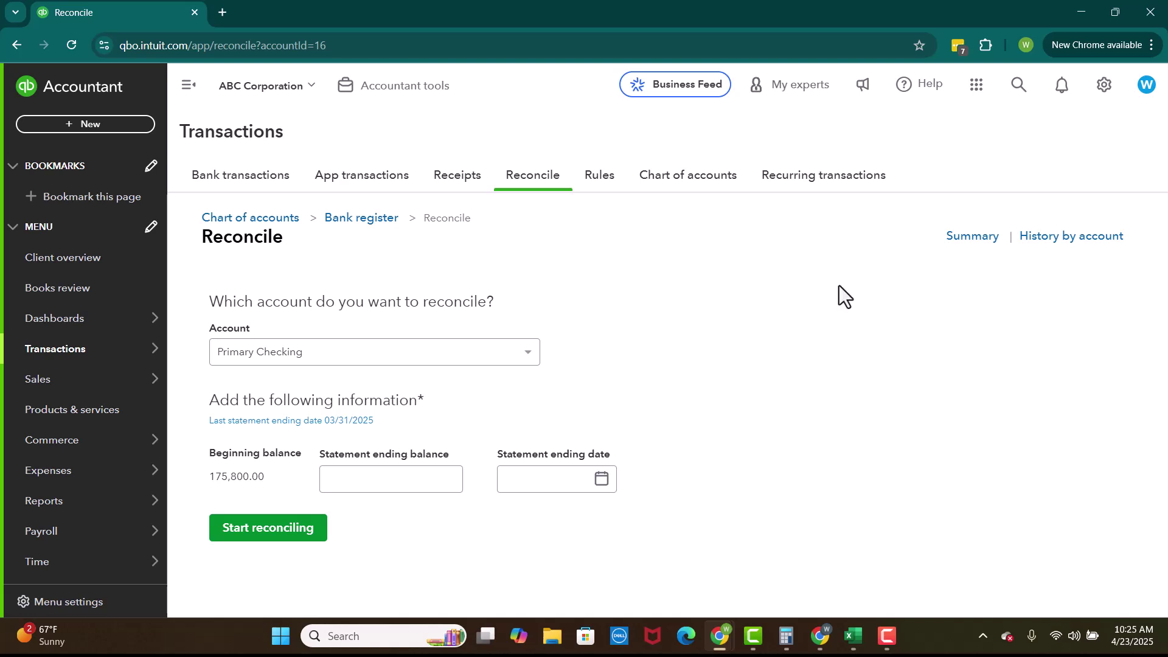
# Choose Primary Checking as the account to reconcile.
pyautogui.click(430, 362)
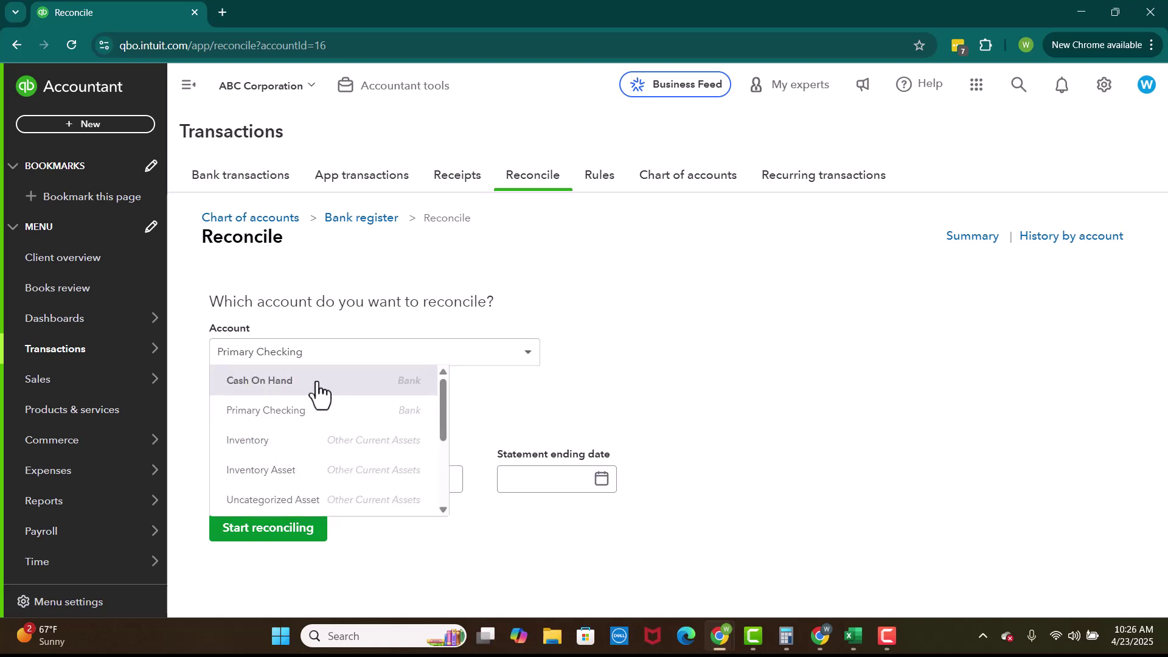
pyautogui.click(296, 427)
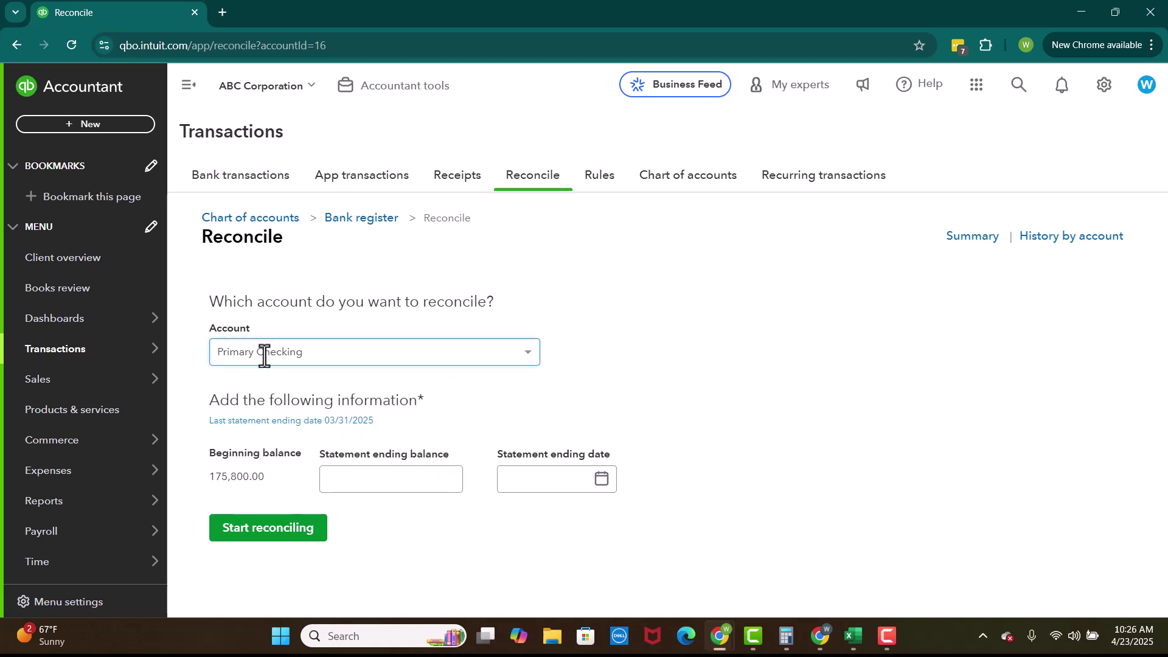
pyautogui.click(311, 362)
pyautogui.scroll(-1, 304, 456)
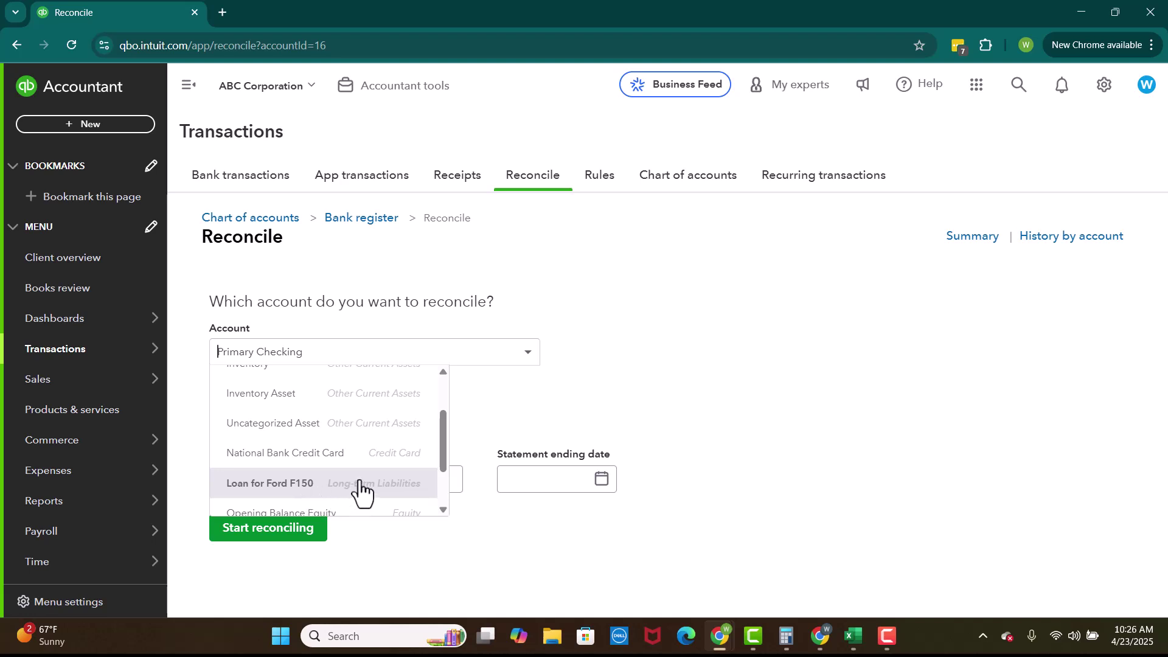
pyautogui.scroll(3, 360, 490)
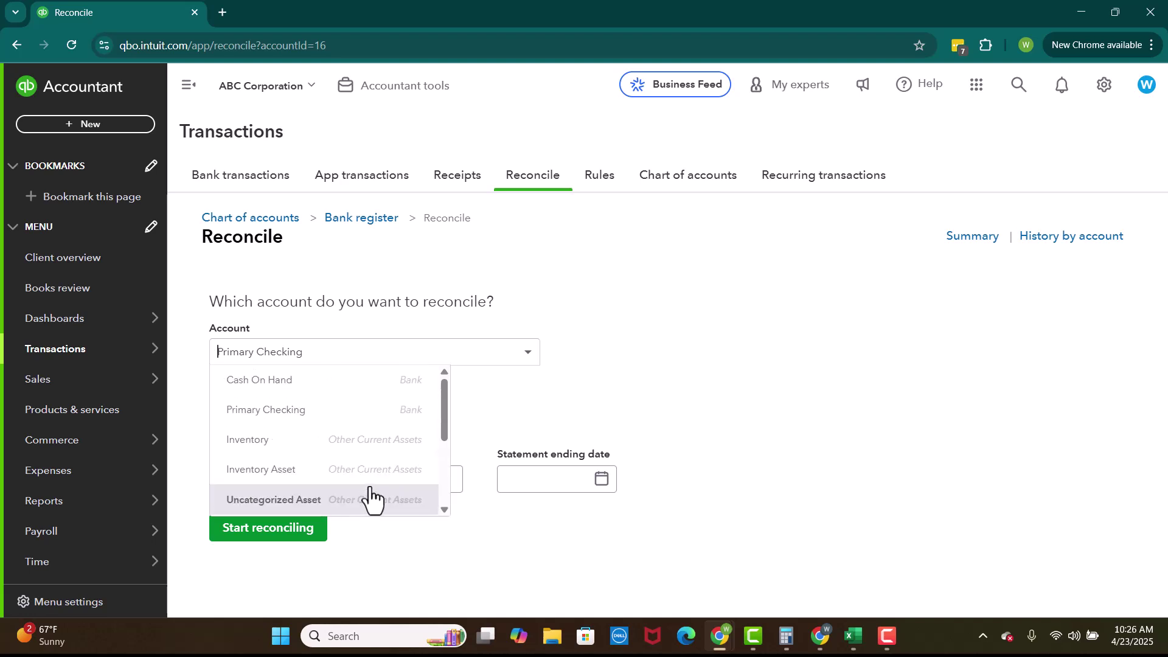
pyautogui.click(317, 417)
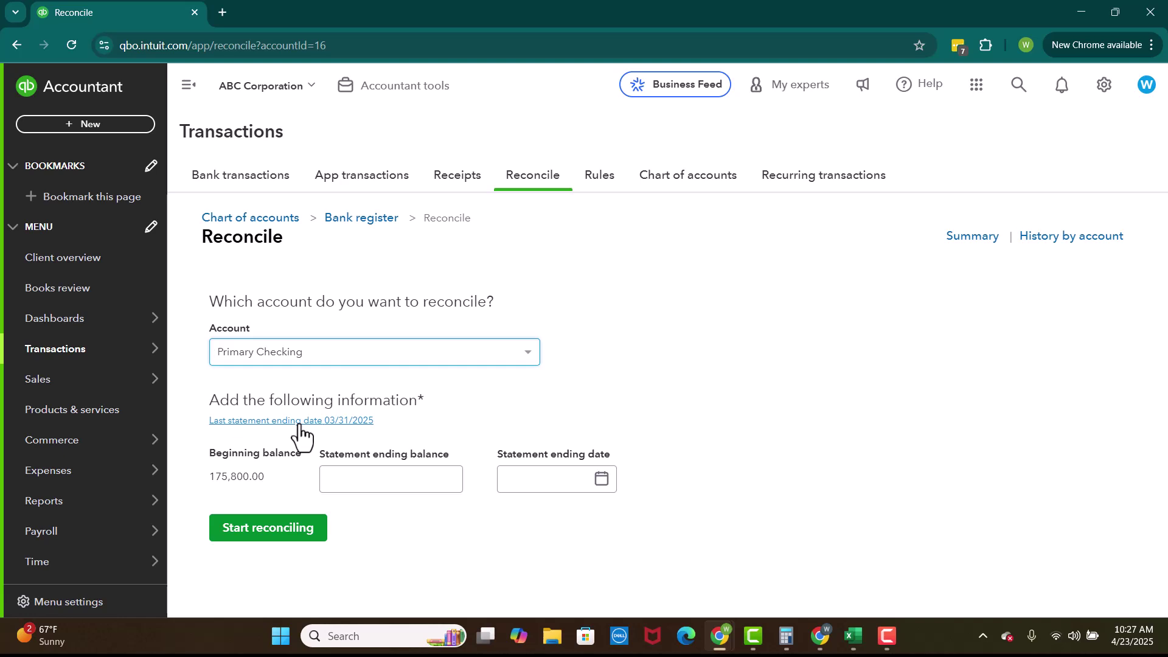
# Show the Excel bank statement beside the reconcile form and collapse the navigation sidebar.
pyautogui.click(1119, 3)
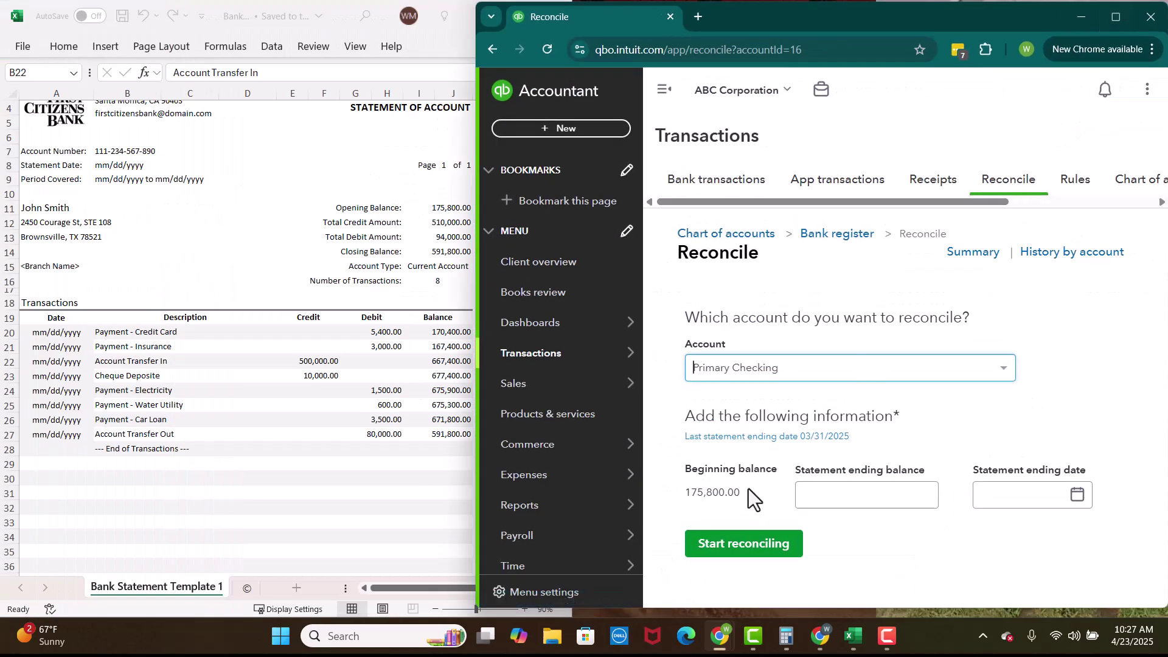
pyautogui.click(664, 90)
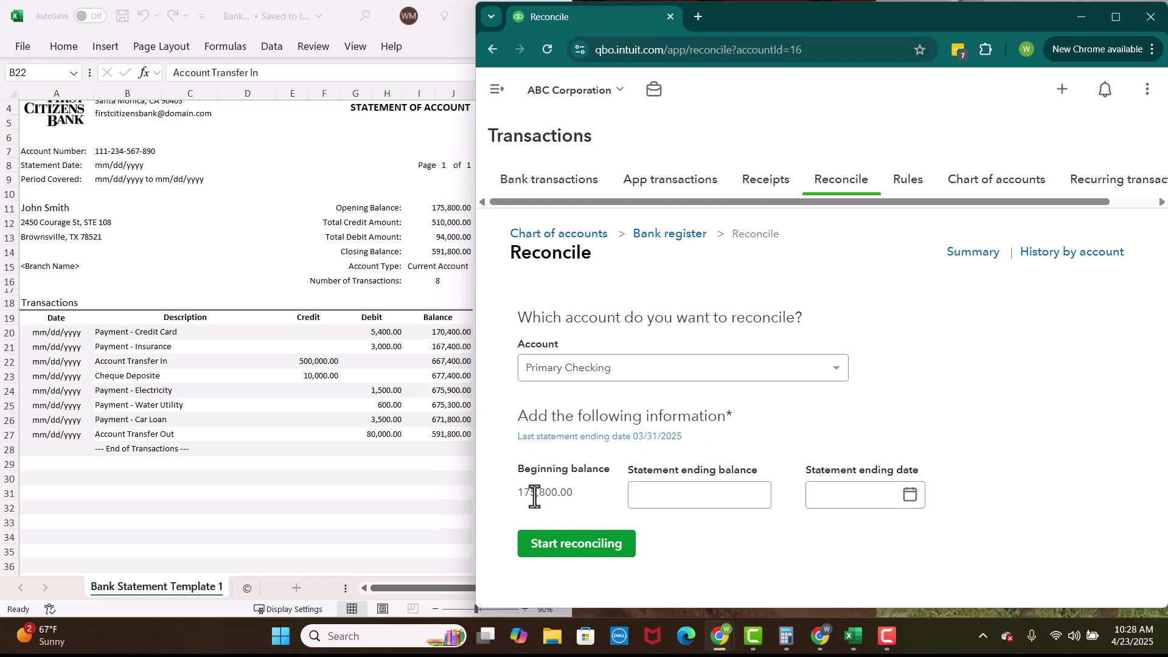
# Enter statement ending balance 591,800.00 and ending date 04/30/2025, then start reconciling.
pyautogui.click(669, 496)
pyautogui.write('591800')
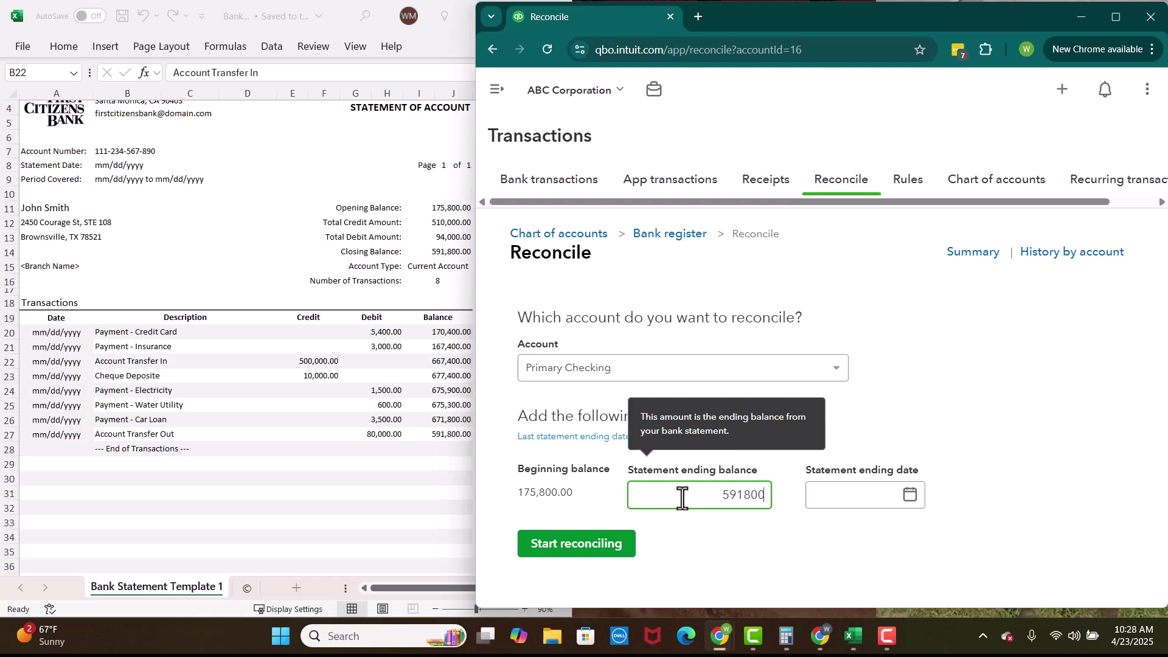
pyautogui.click(837, 498)
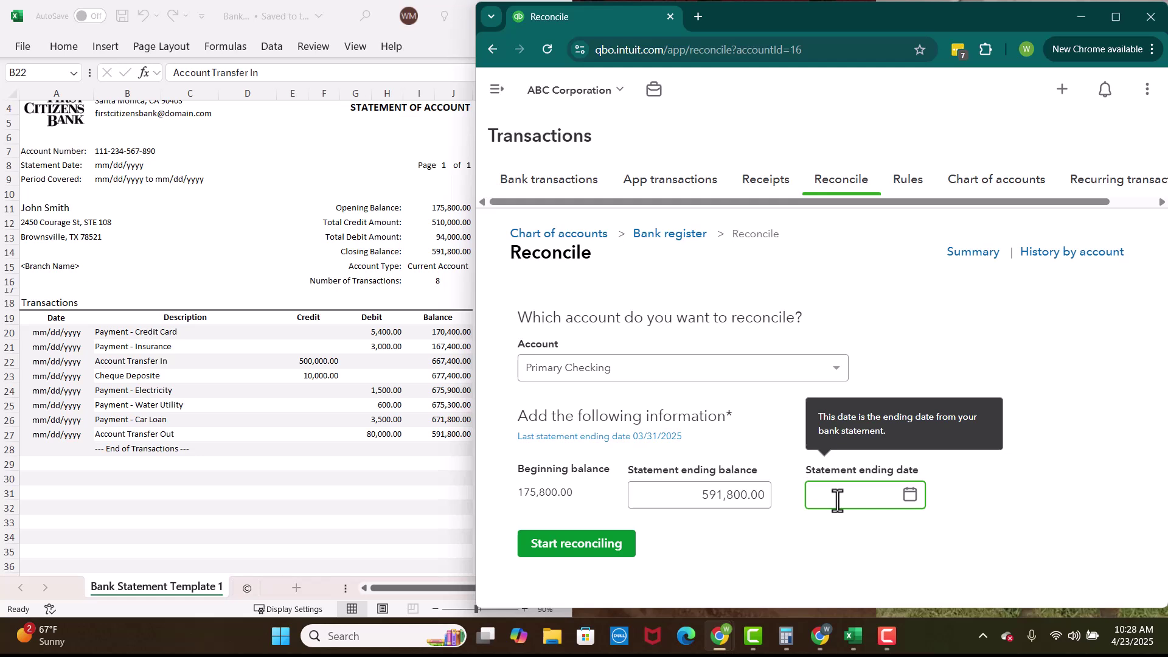
pyautogui.write('04')
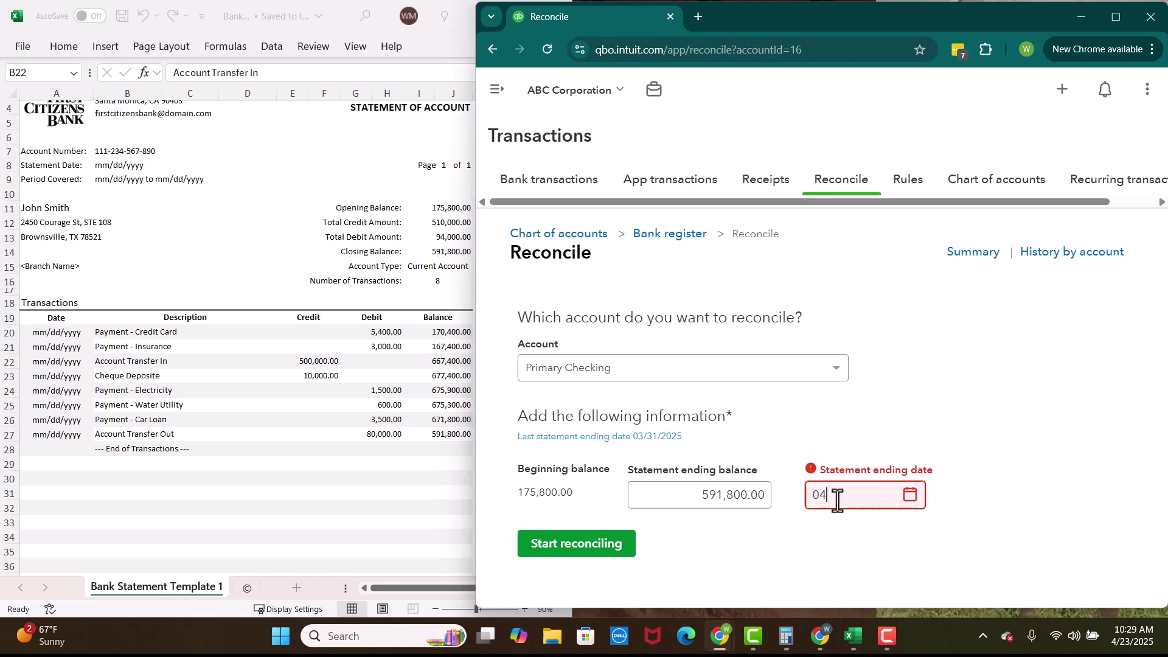
pyautogui.write('/30/2025')
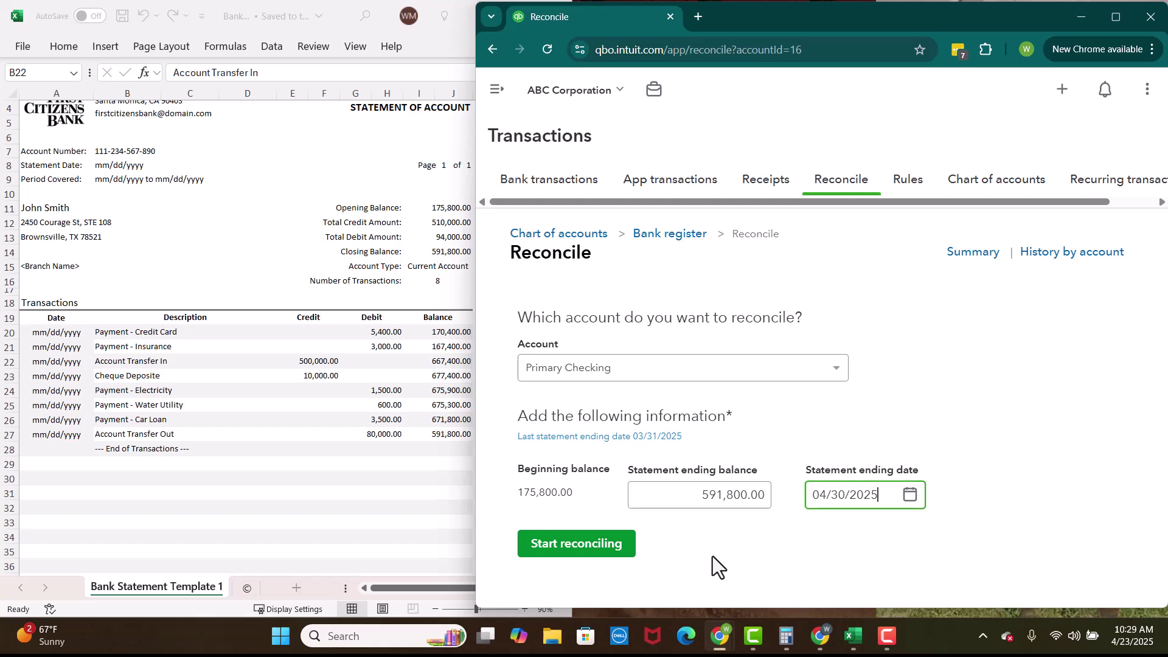
pyautogui.click(622, 545)
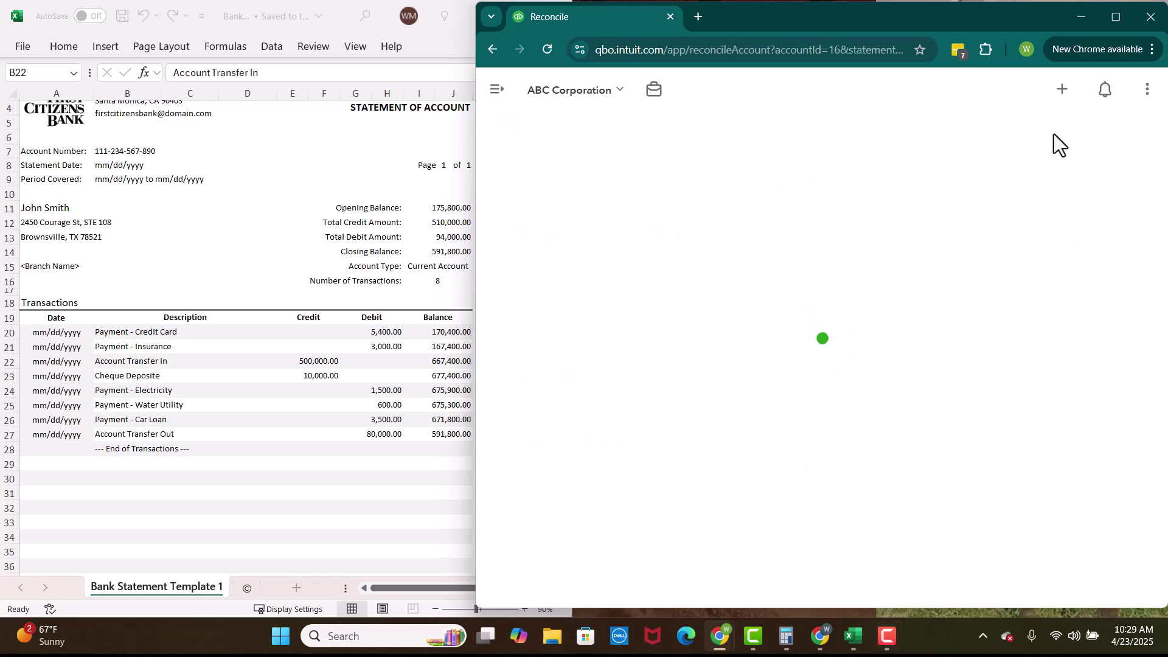
# Maximize the browser to view the full Primary Checking reconciliation transaction list.
pyautogui.click(1117, 18)
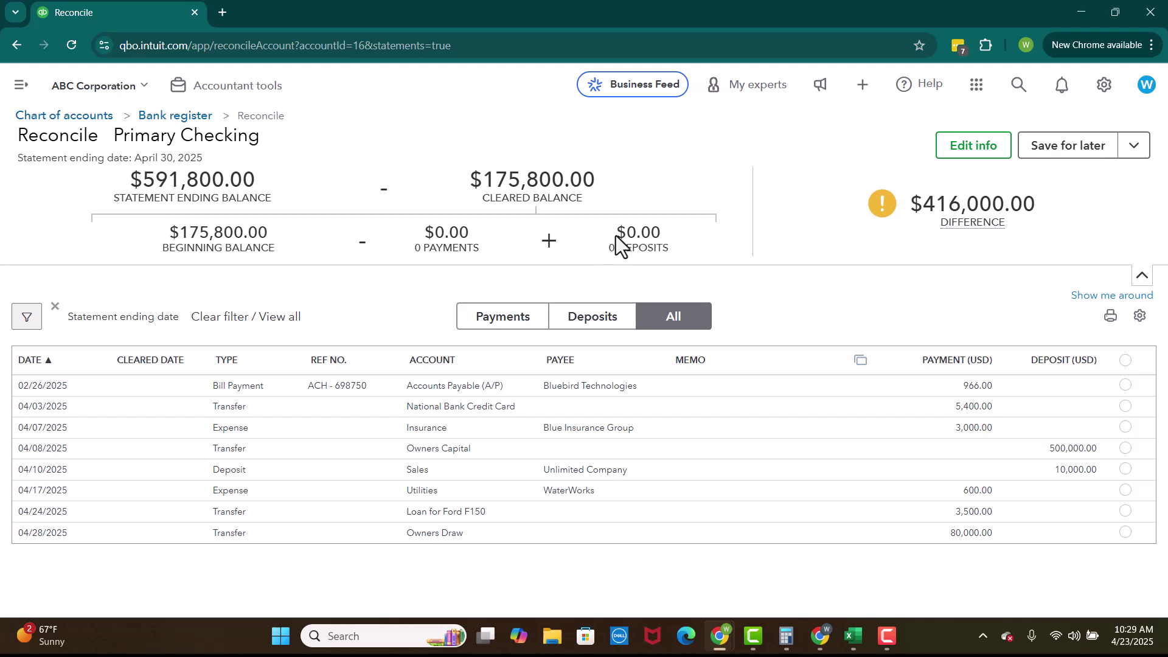
pyautogui.moveTo(945, 210)
# Tick, then untick, the 04/03 transfer, 04/10 Sales deposit and 04/17 Utilities rows.
pyautogui.click(1126, 407)
pyautogui.click(1126, 469)
pyautogui.click(1126, 490)
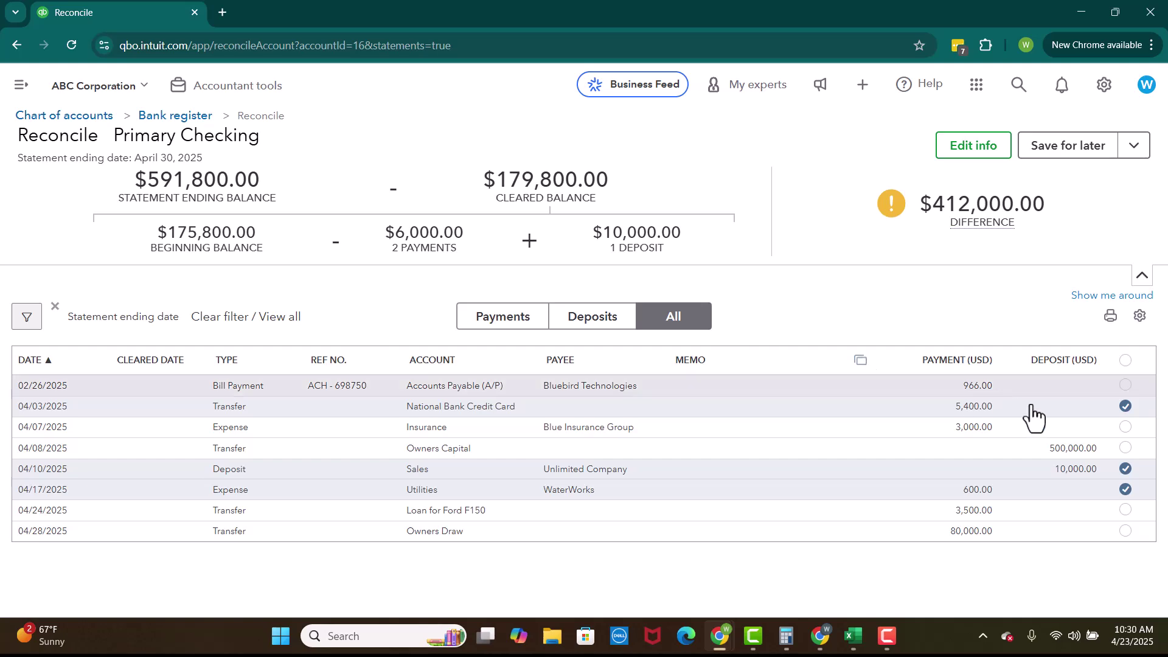
pyautogui.click(1126, 406)
pyautogui.click(1126, 469)
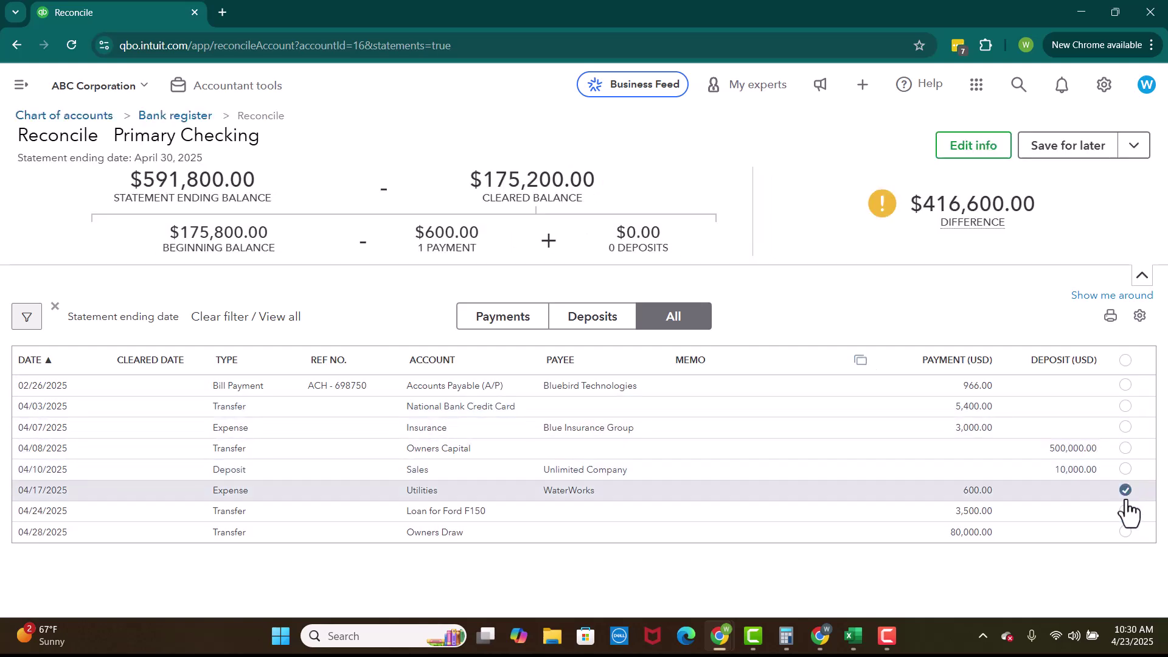
pyautogui.click(1125, 491)
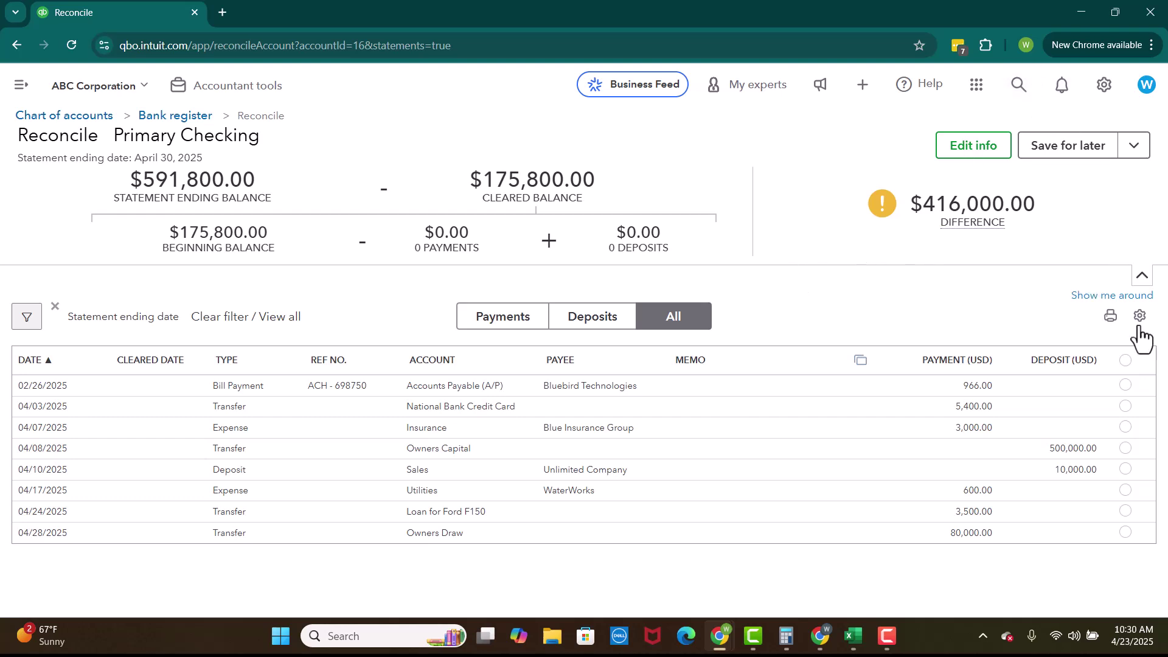
# Mark all eight transactions cleared, review the -$534.00 difference, then clear every mark.
pyautogui.click(1125, 360)
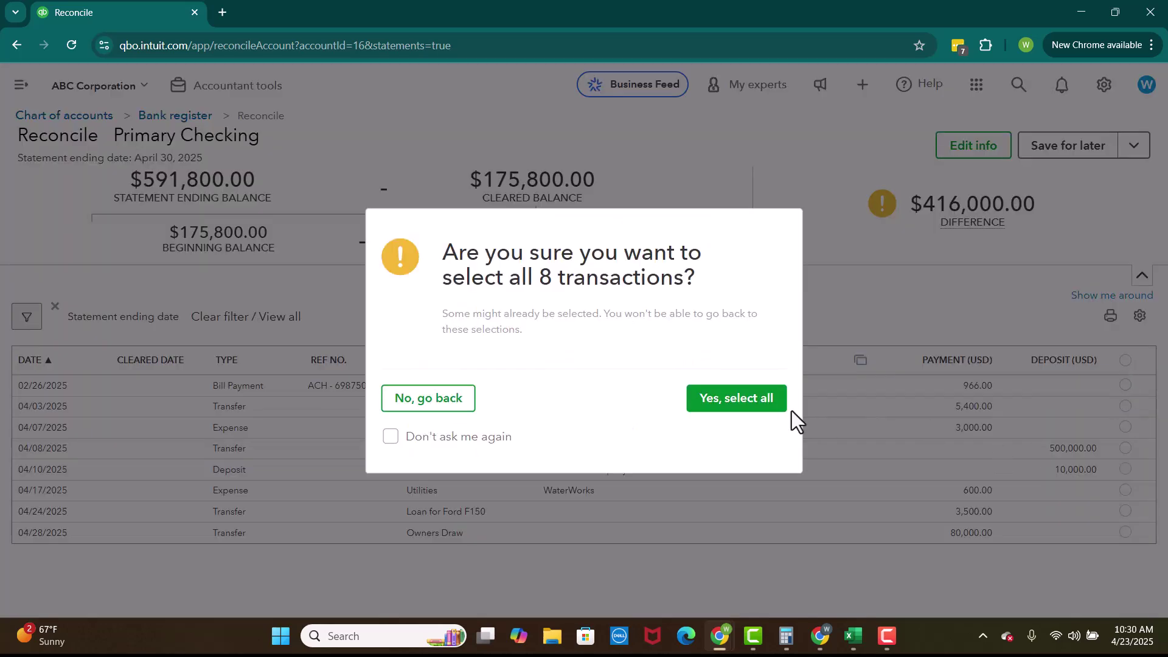
pyautogui.click(770, 406)
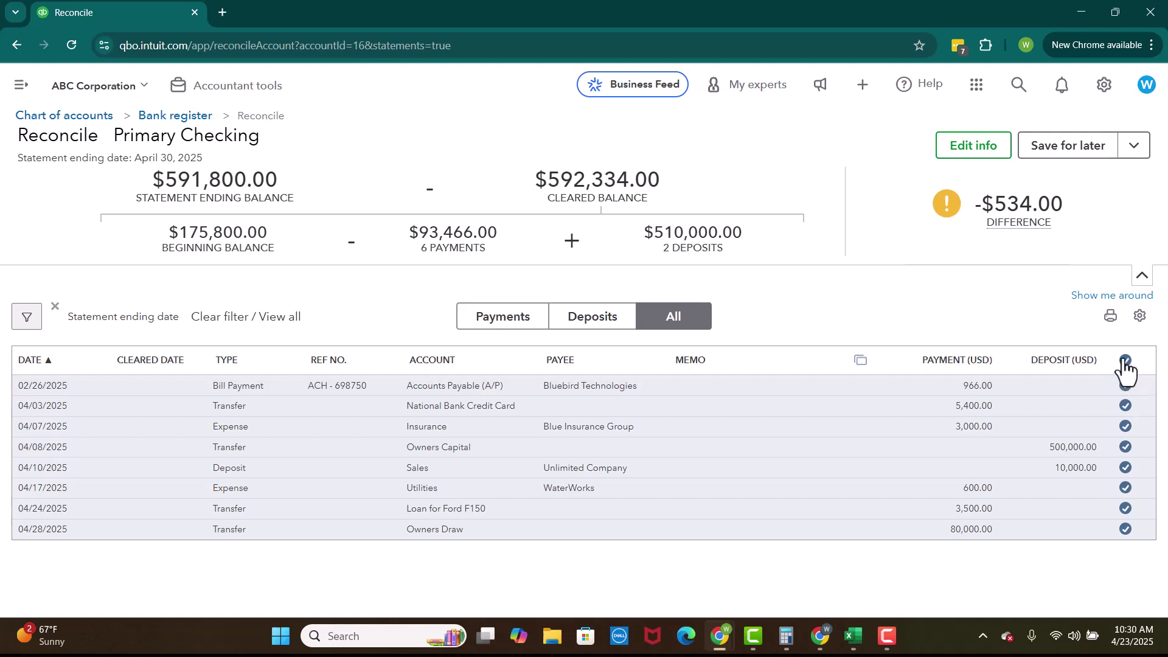
pyautogui.moveTo(1070, 231)
pyautogui.click(1123, 364)
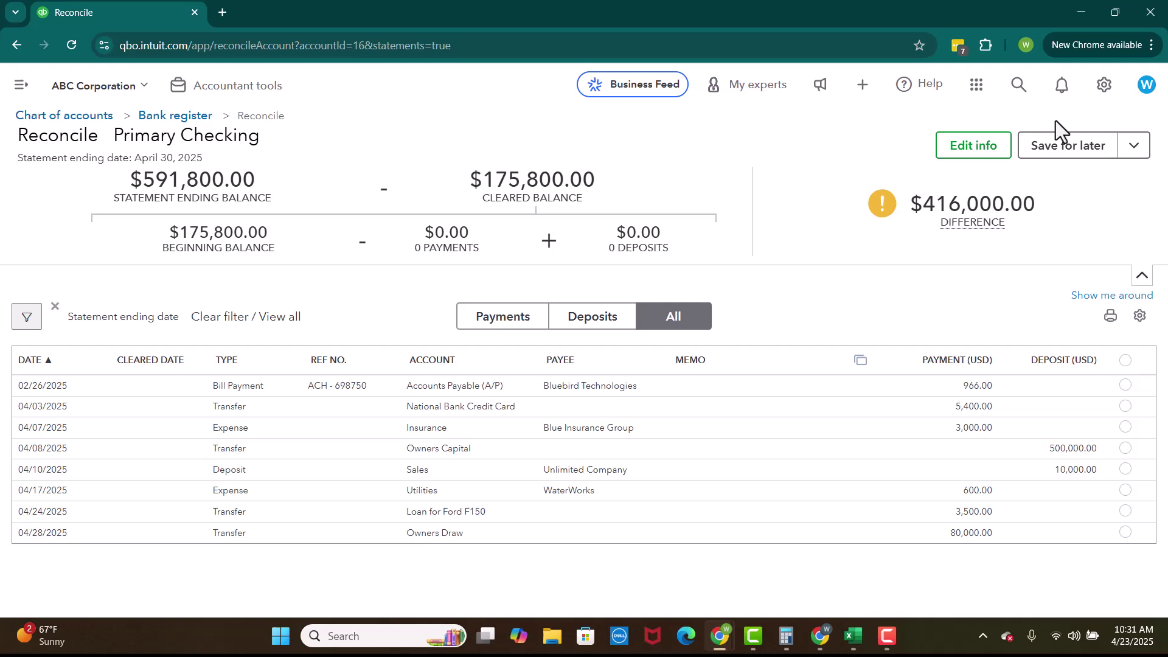
# Restore down the browser so the Excel statement shows beside the reconcile page.
pyautogui.click(1115, 14)
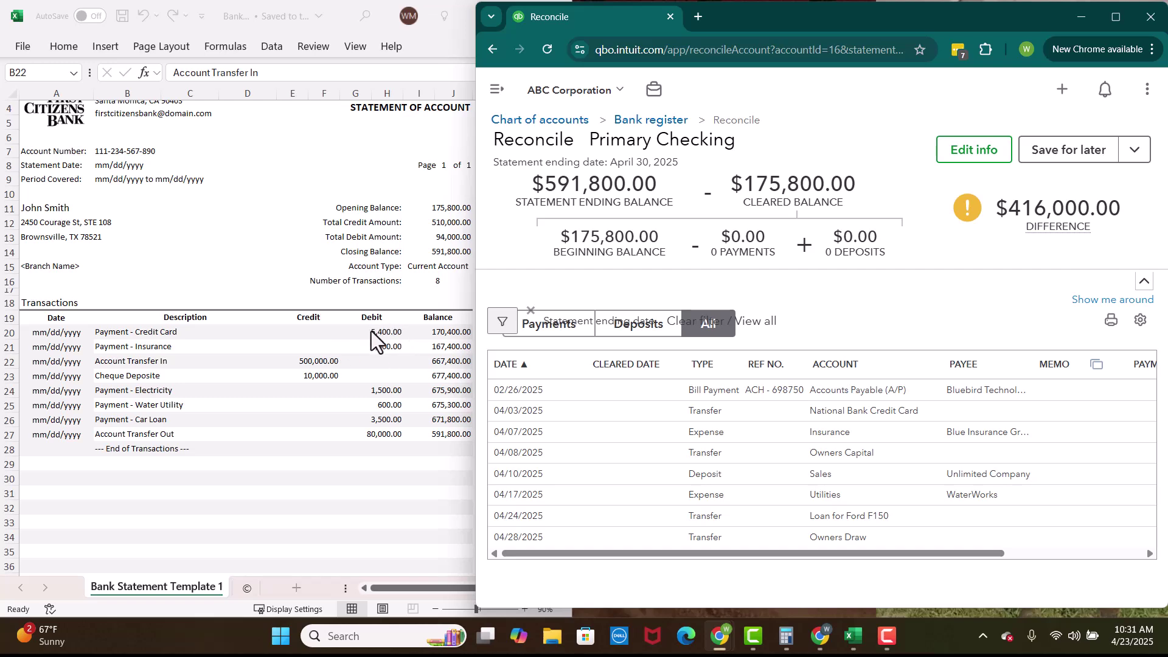
# Clear the 04/03 transfer, 04/07 Insurance, 04/08 Owners Capital and 04/10 Sales rows against the statement.
pyautogui.click(1118, 17)
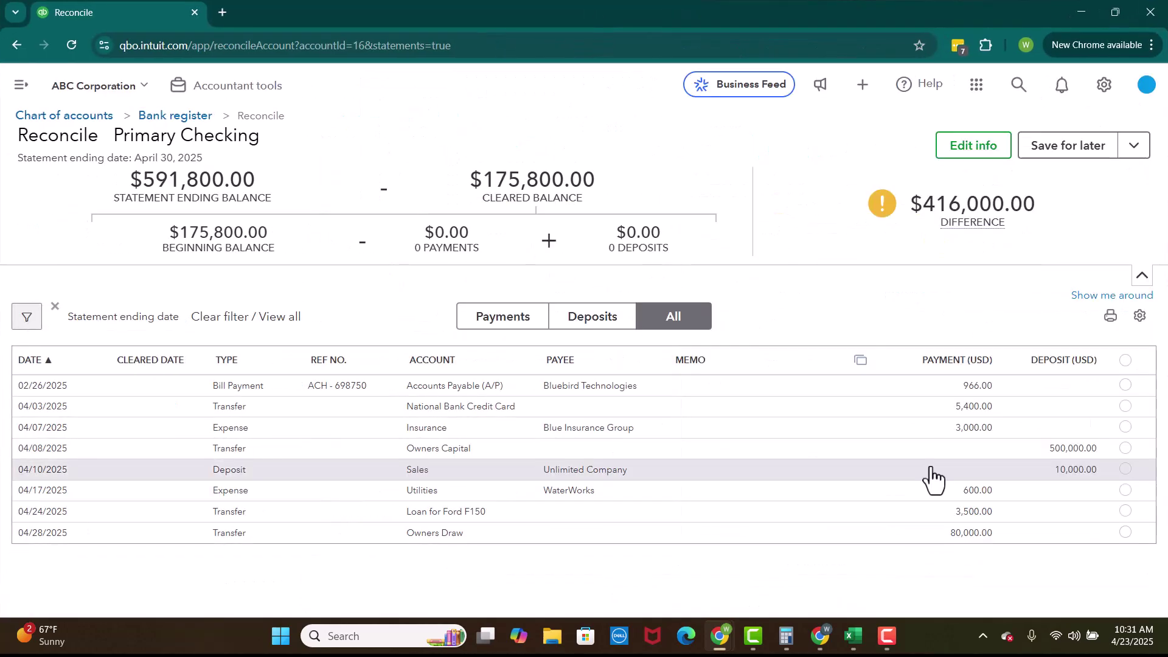
pyautogui.click(1125, 406)
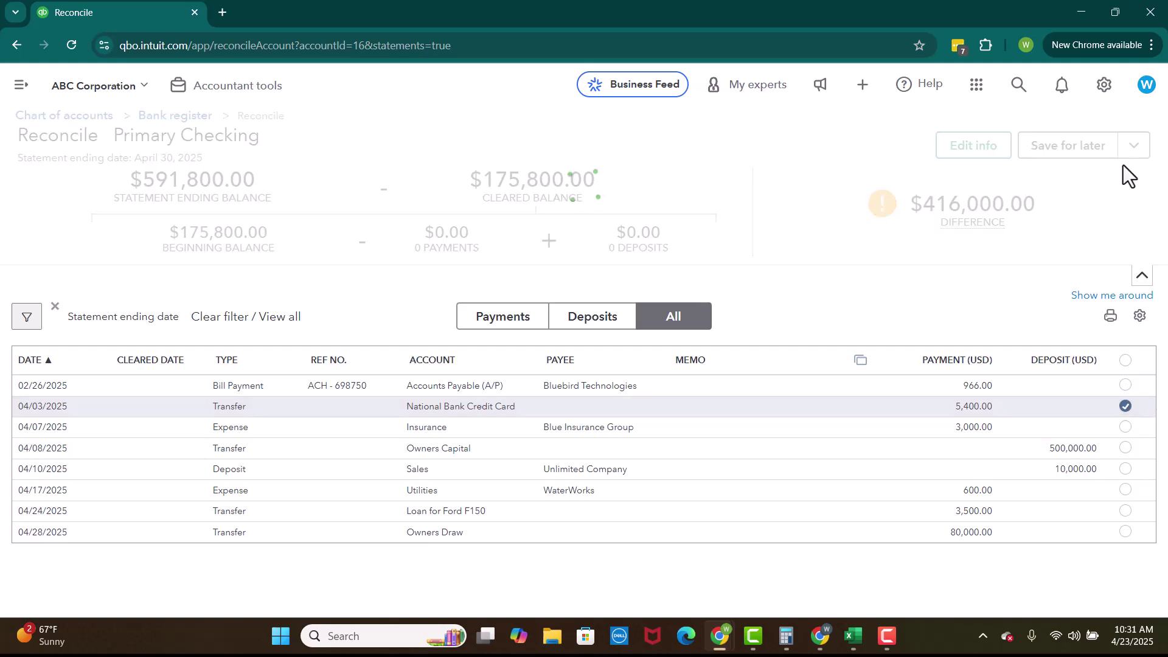
pyautogui.click(1114, 14)
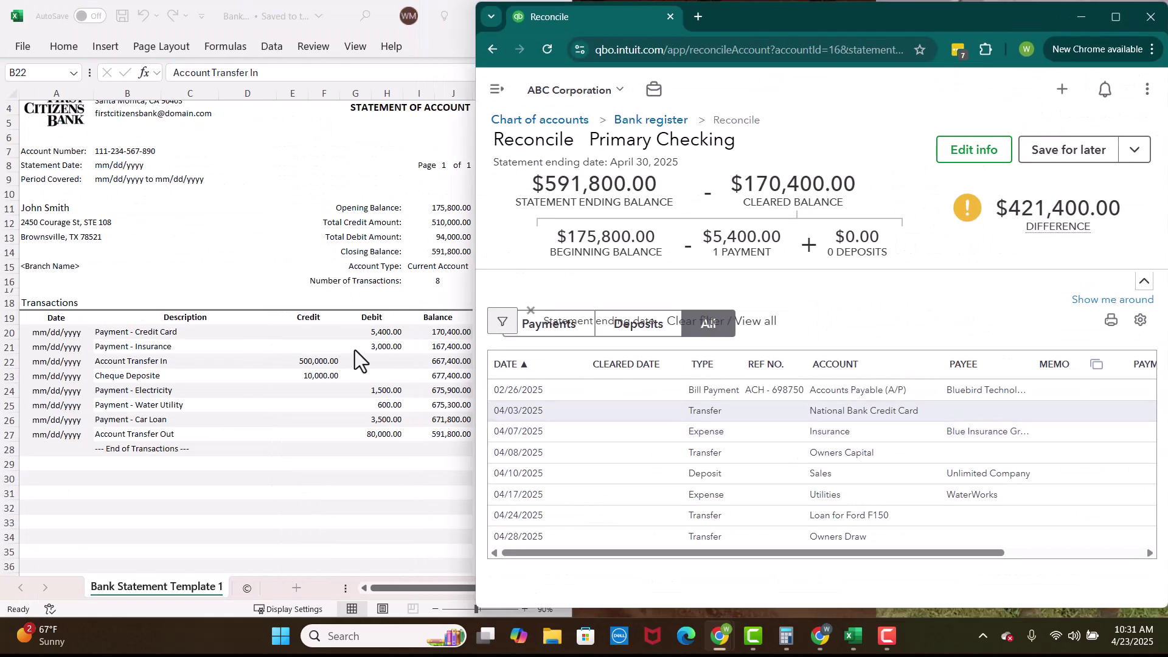
pyautogui.click(1116, 27)
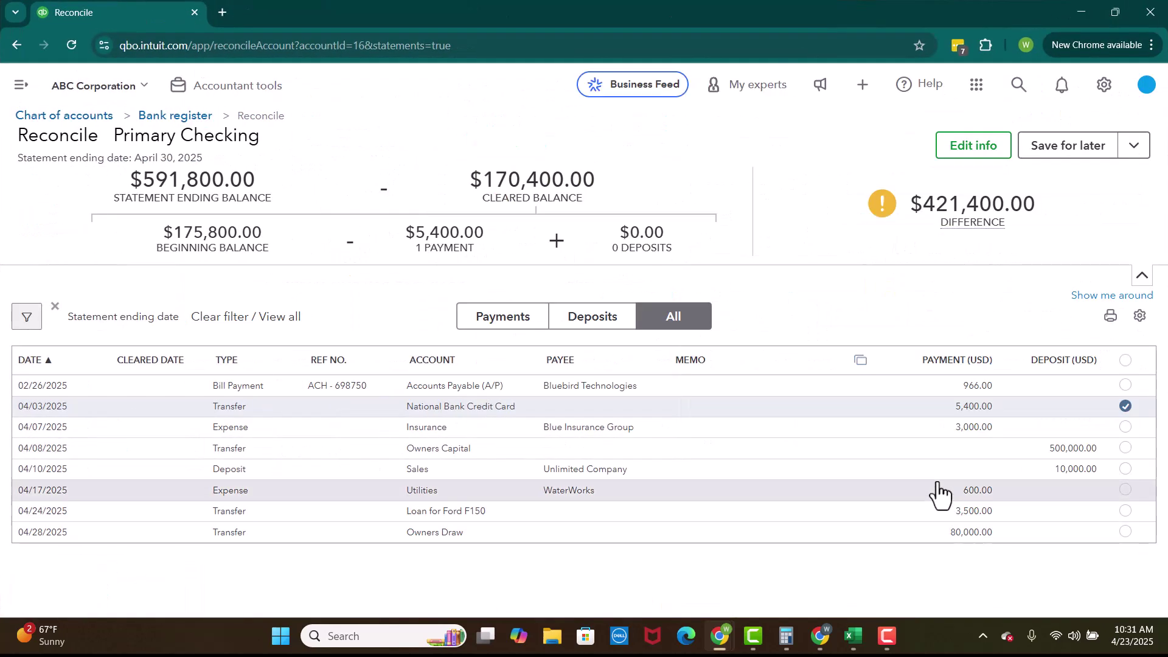
pyautogui.click(1125, 427)
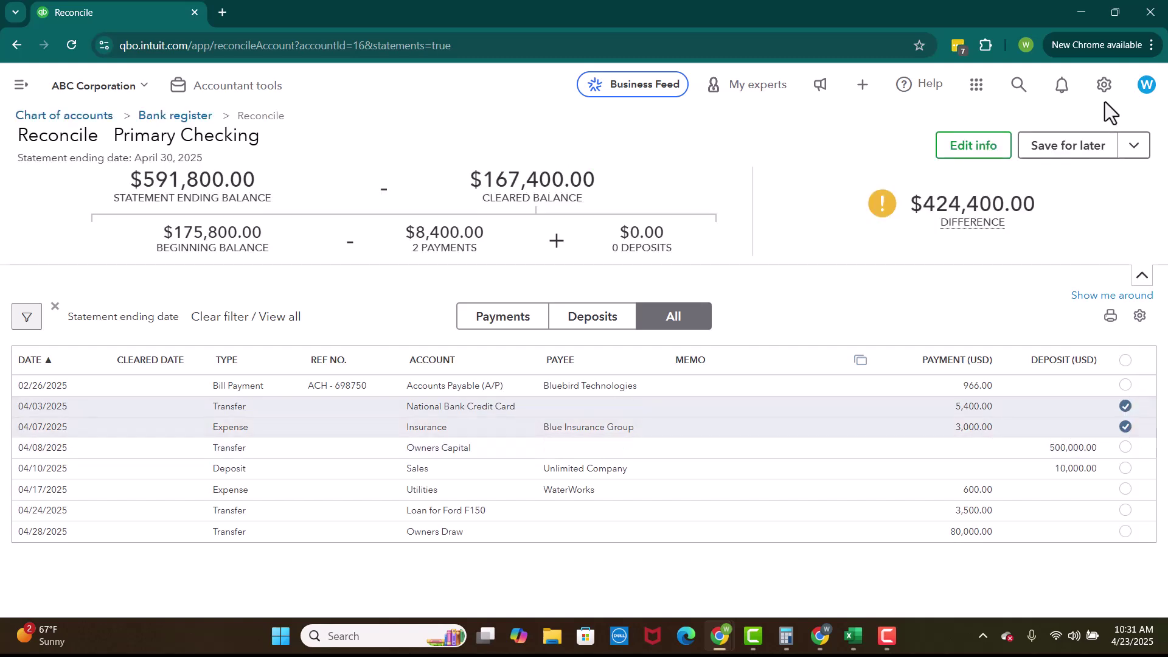
pyautogui.click(1115, 13)
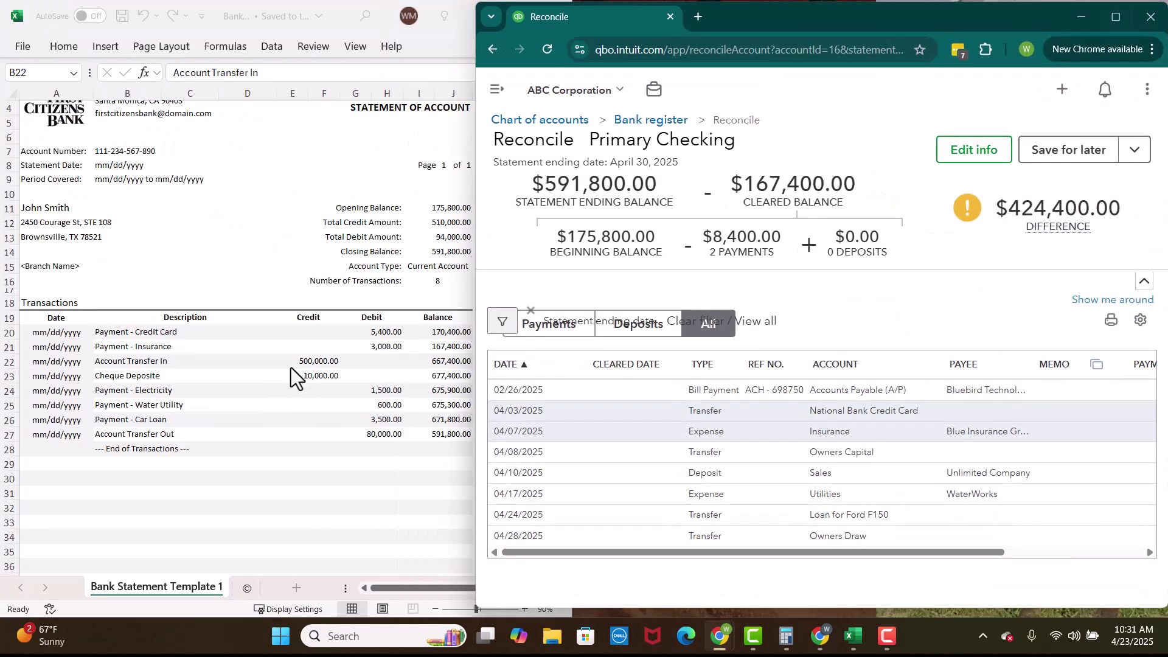
pyautogui.click(1117, 18)
pyautogui.click(1126, 448)
pyautogui.click(1127, 469)
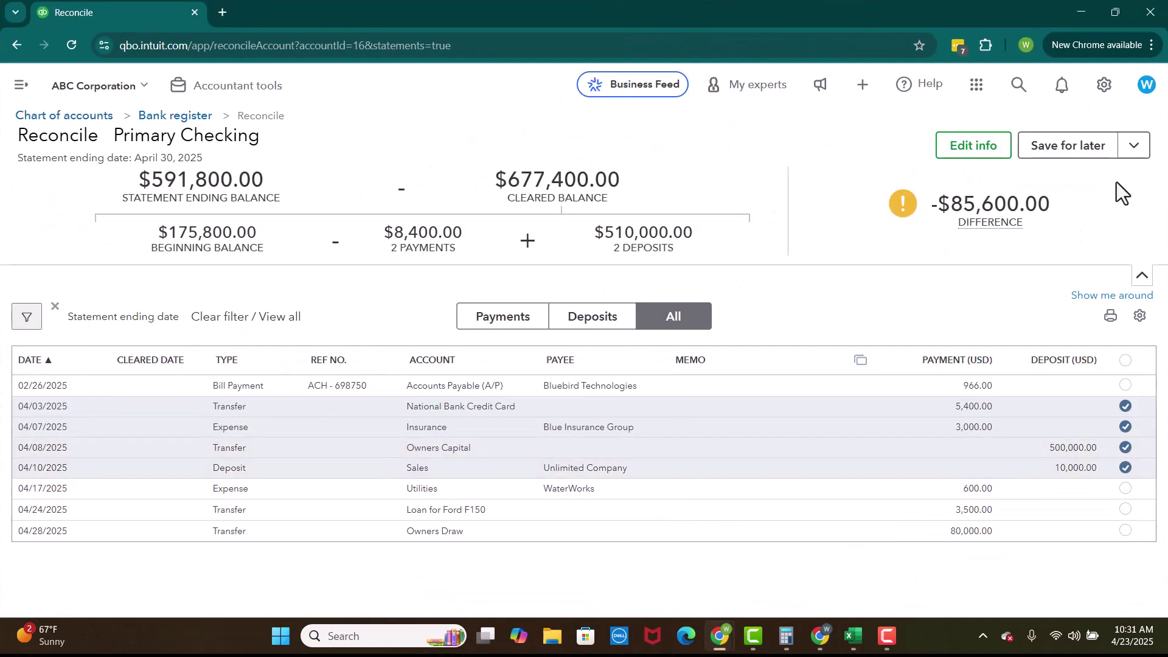
pyautogui.click(1115, 14)
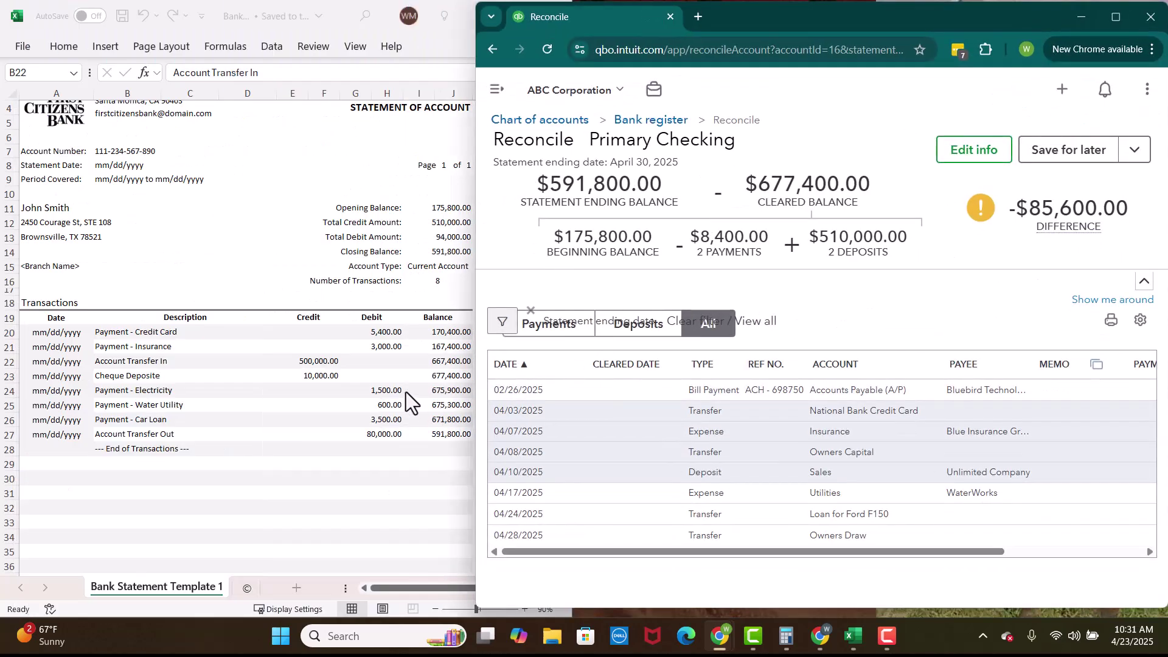
pyautogui.click(1115, 17)
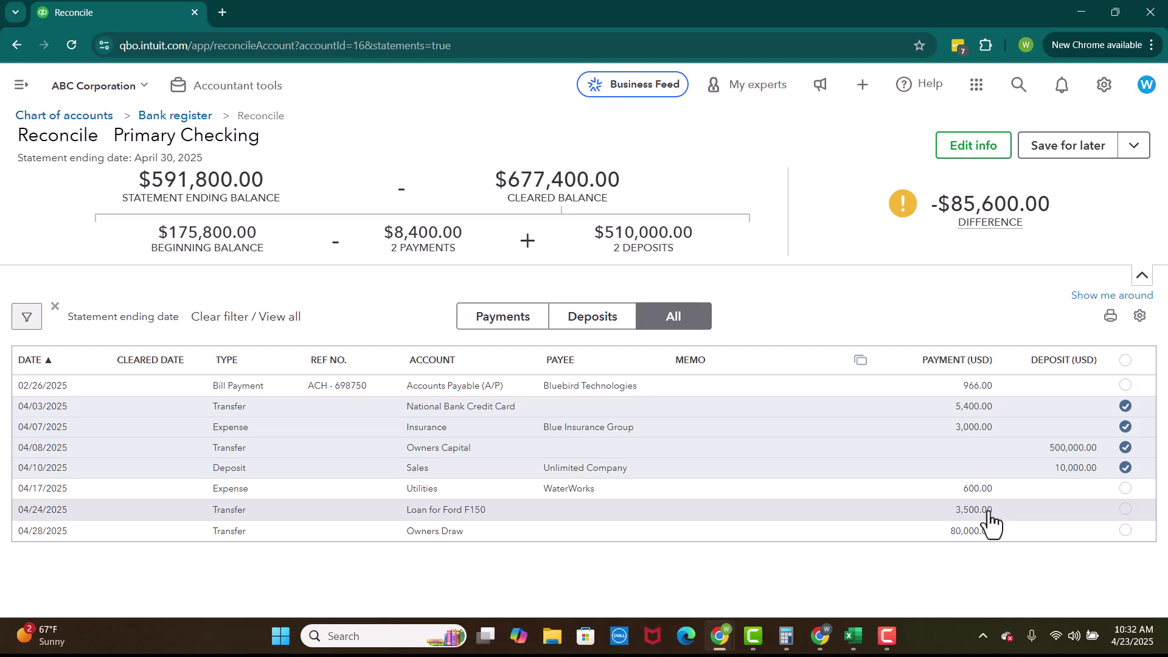
# Start a new Expense from the Create menu, glancing at the bank statement.
pyautogui.click(864, 100)
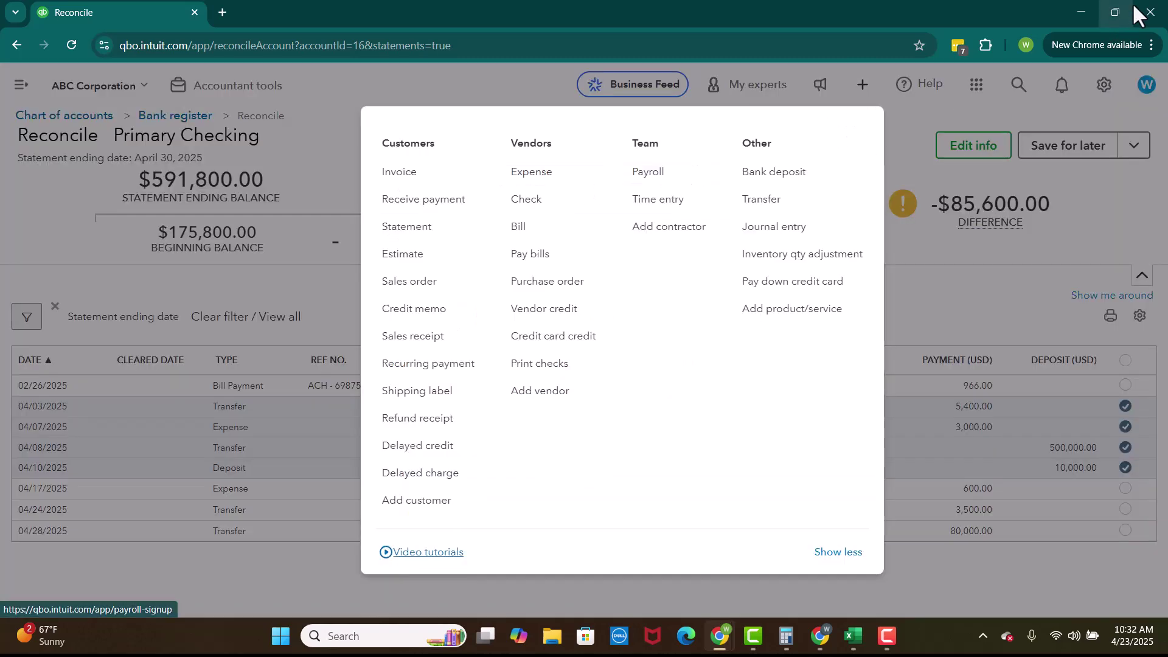
pyautogui.click(1115, 14)
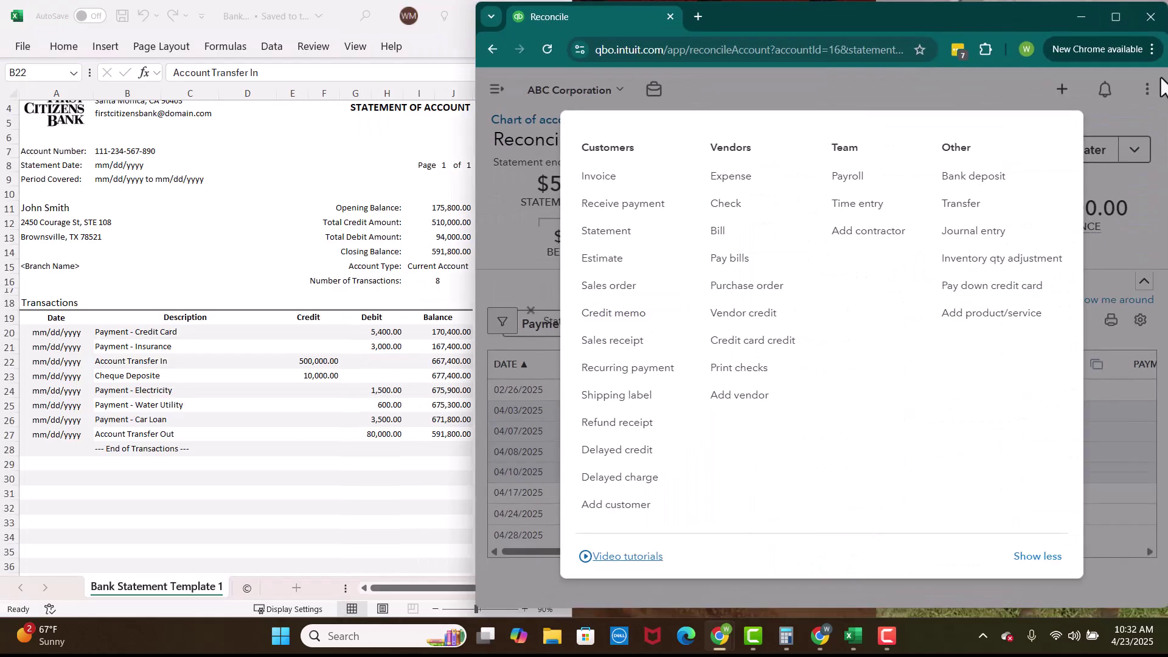
pyautogui.click(1115, 16)
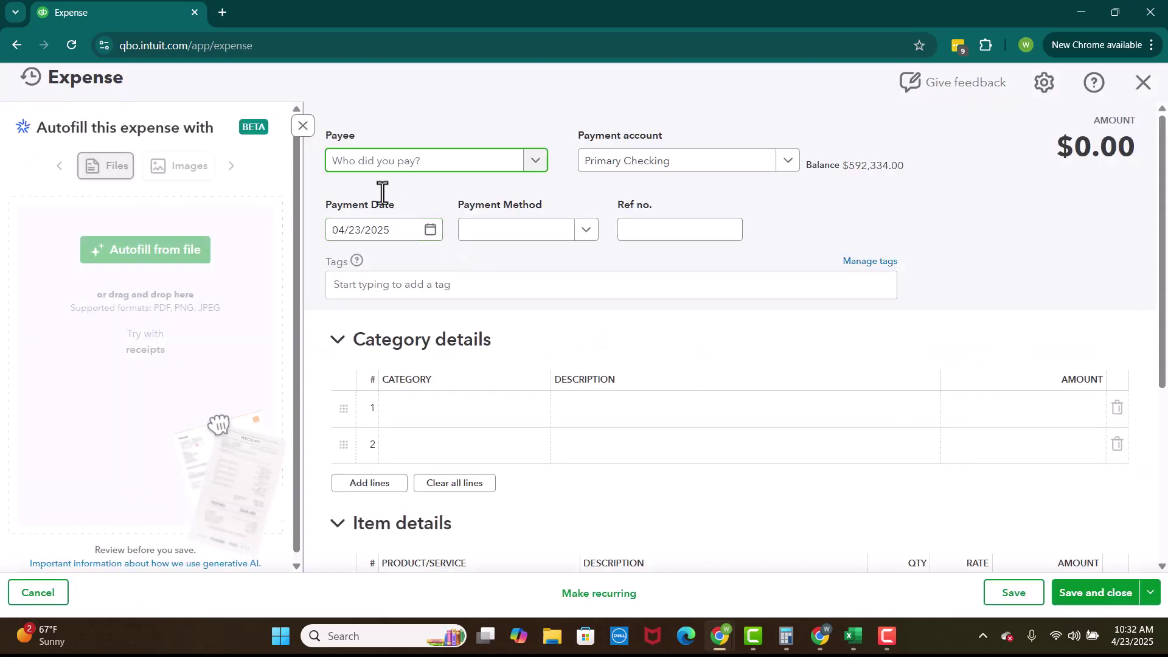
# Add new vendor Electric Provider as payee and date the payment 04/11/2025.
pyautogui.write('Electric')
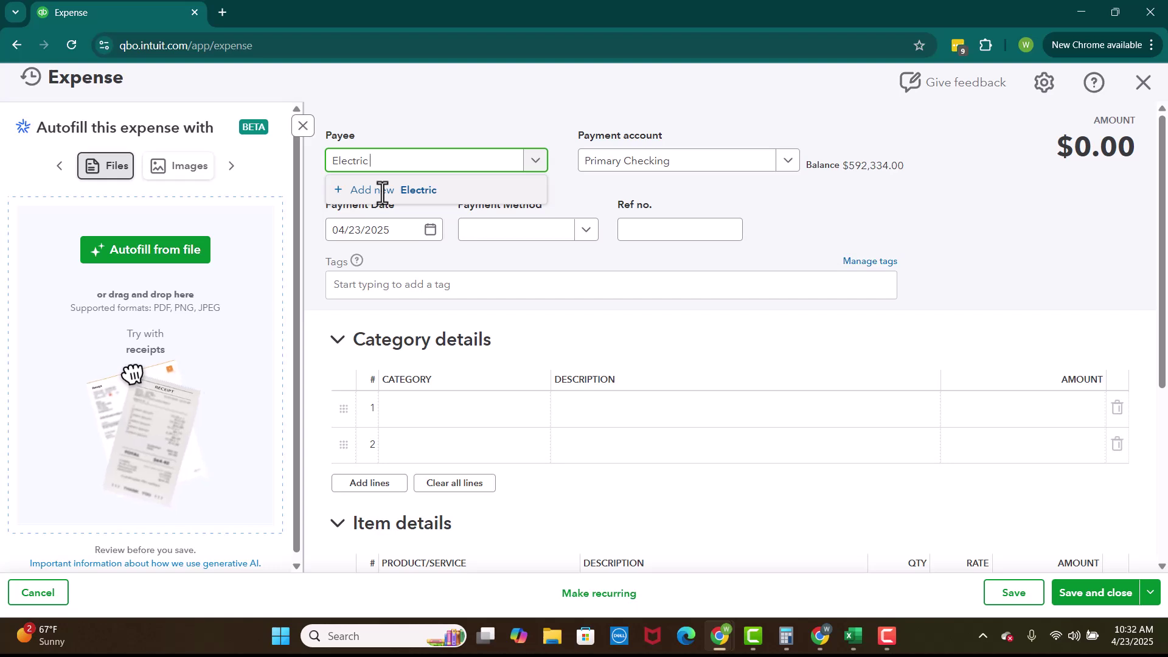
pyautogui.write(' Provider')
pyautogui.click(854, 396)
pyautogui.click(1103, 593)
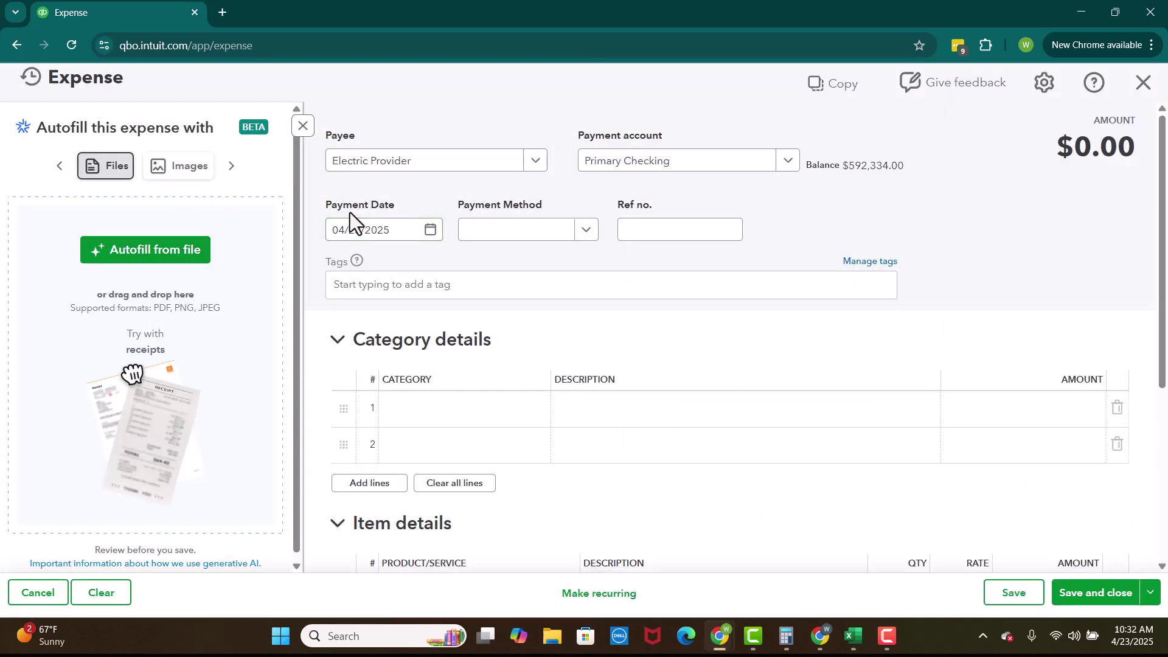
pyautogui.click(430, 231)
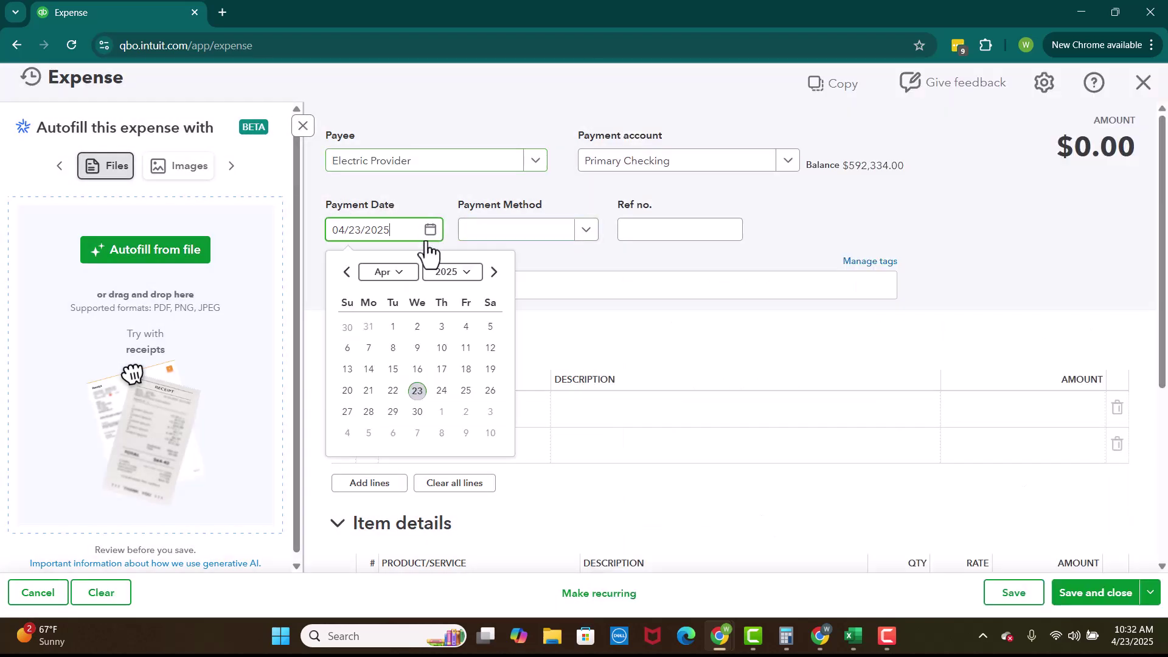
pyautogui.click(466, 349)
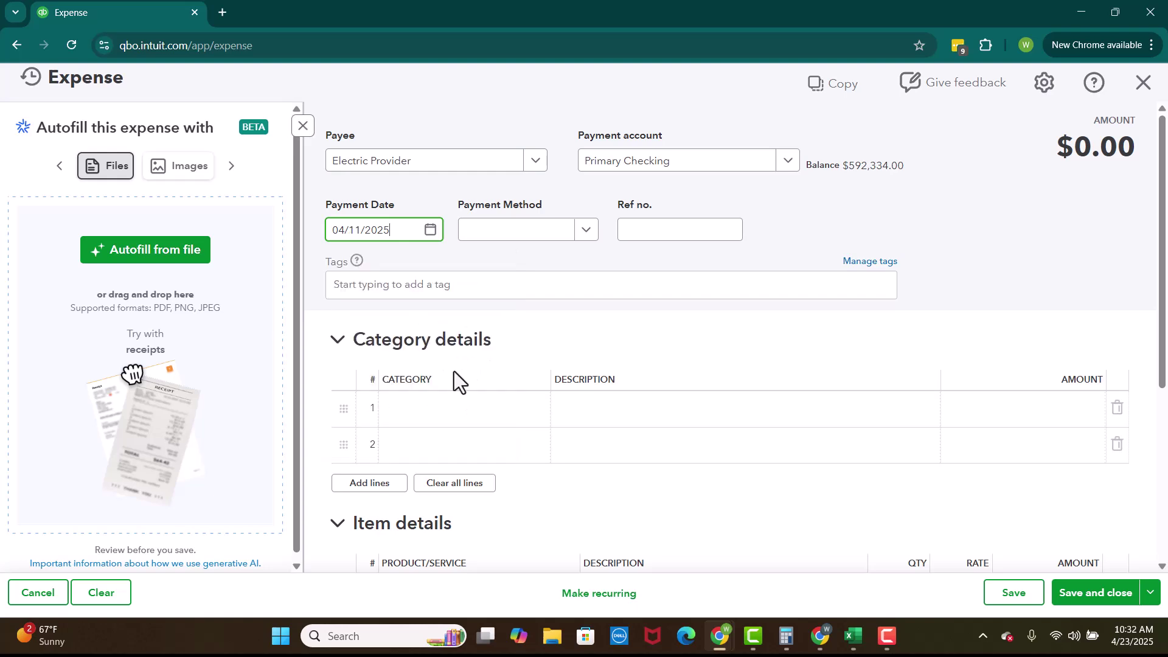
# Set the expense category to Utilities and the payment method to Check.
pyautogui.click(426, 406)
pyautogui.write('uti')
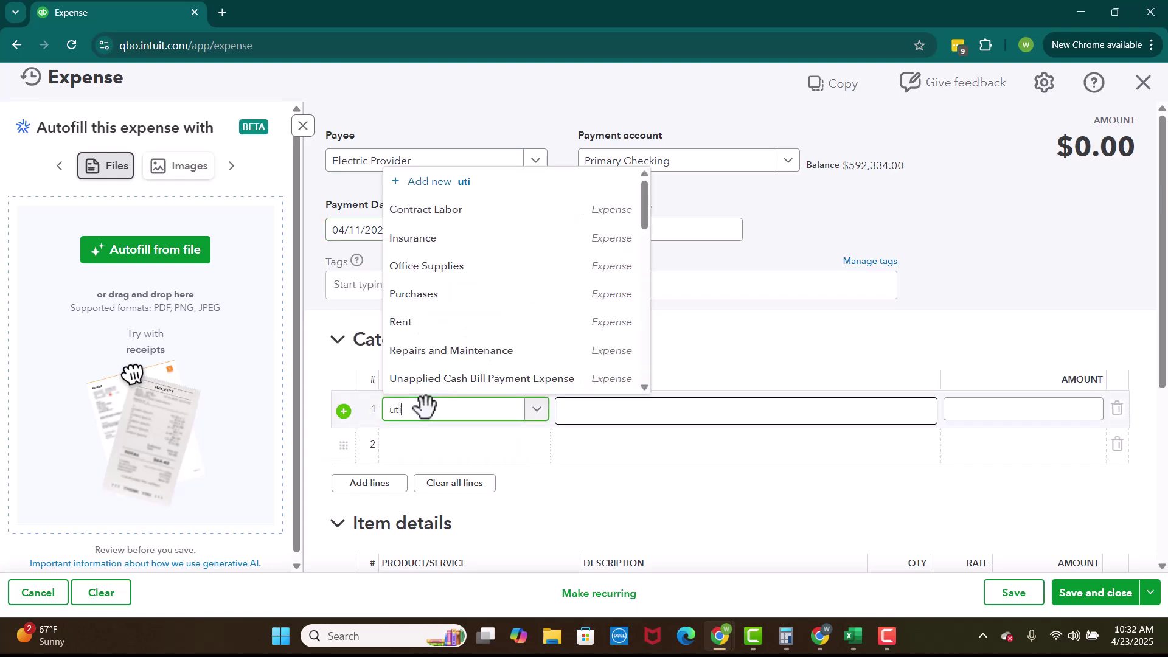
pyautogui.click(407, 381)
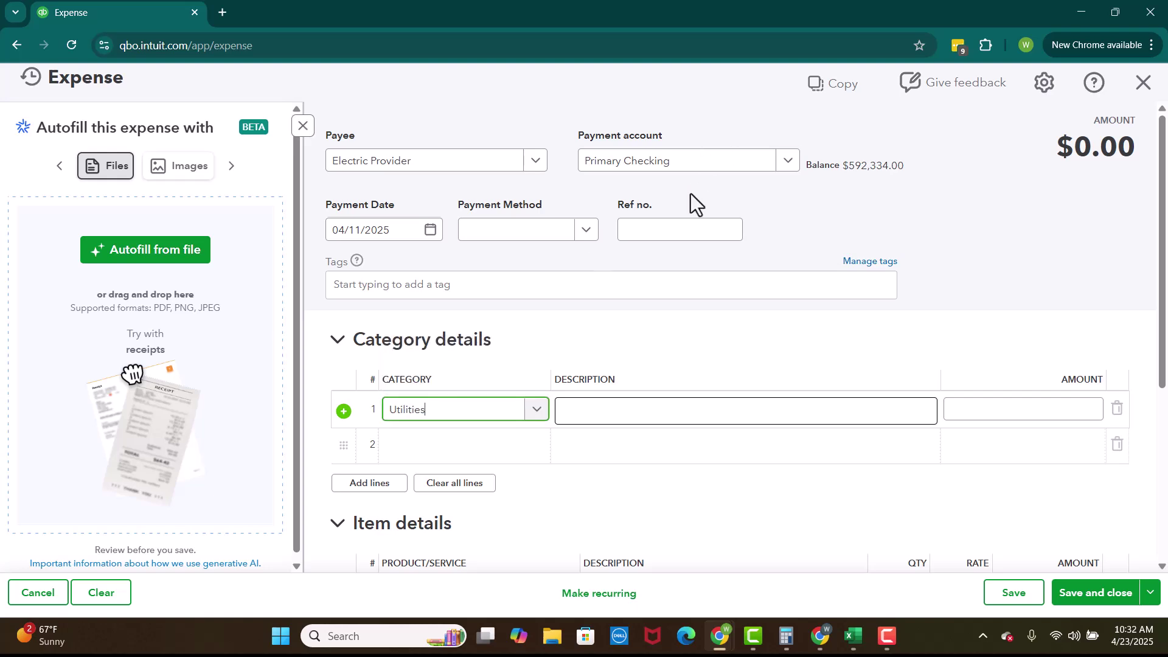
pyautogui.click(588, 230)
pyautogui.click(523, 316)
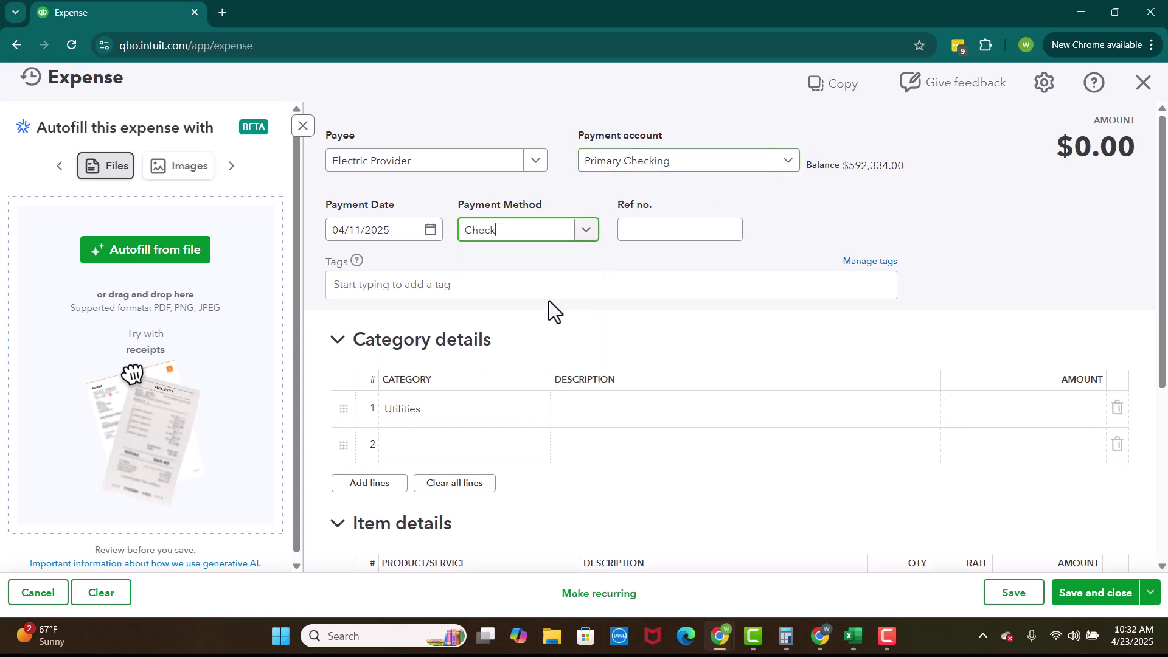
# Enter reference number 594663 and a 1,500.00 amount on the Utilities line.
pyautogui.click(682, 230)
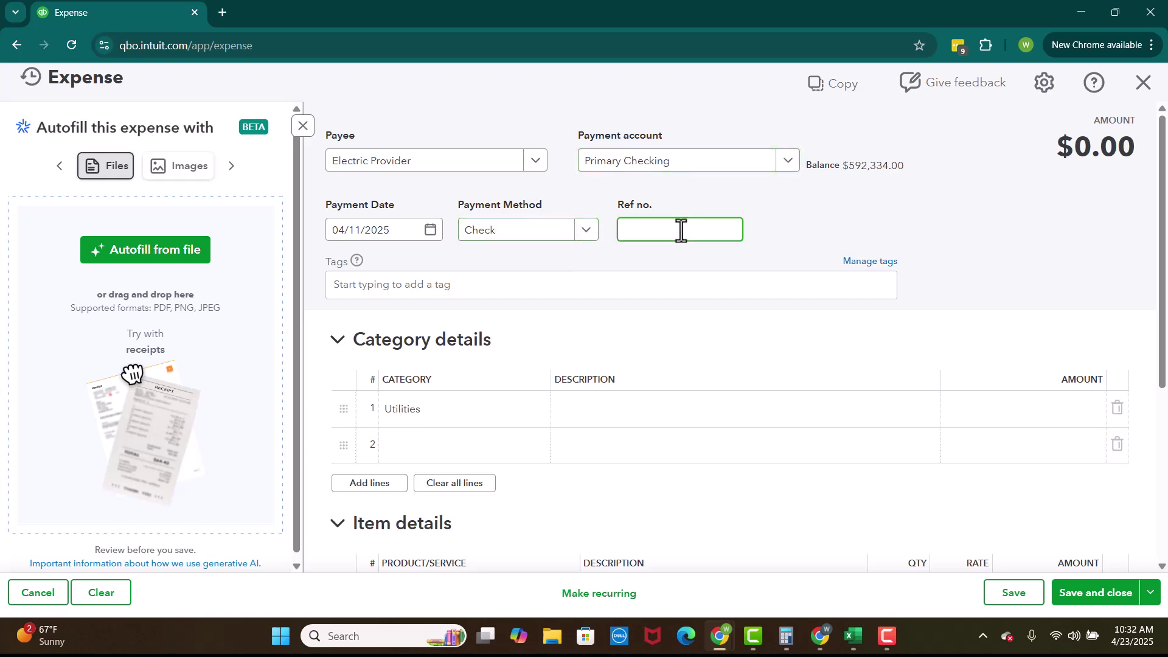
pyautogui.write('594663')
pyautogui.click(973, 403)
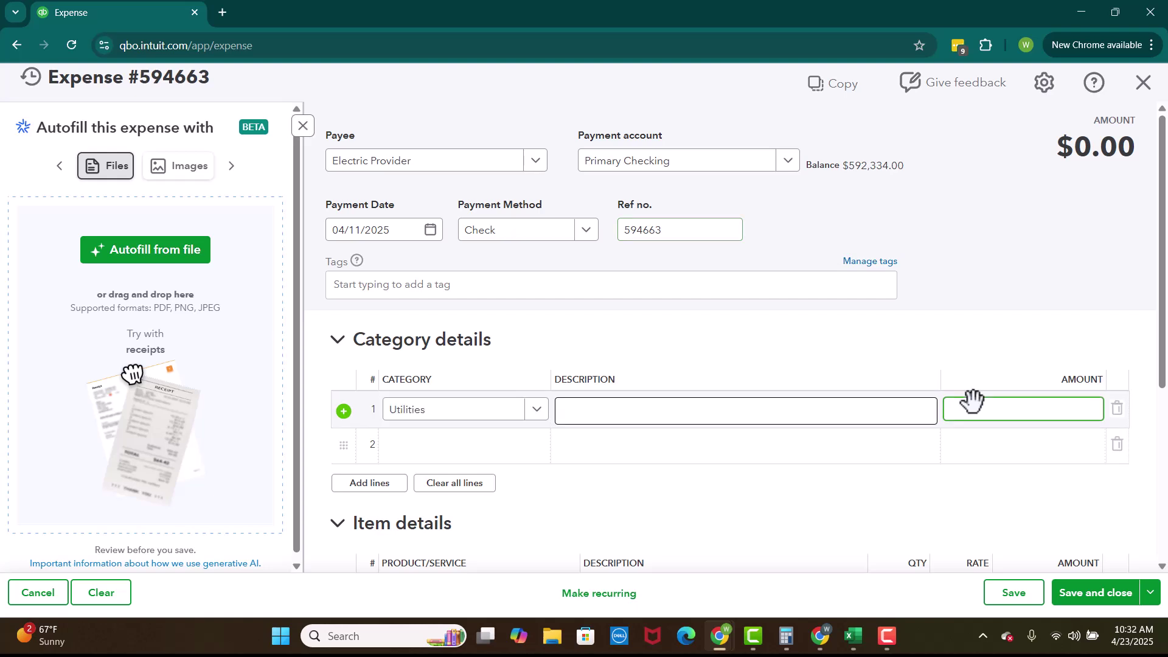
pyautogui.write('1500')
pyautogui.click(965, 329)
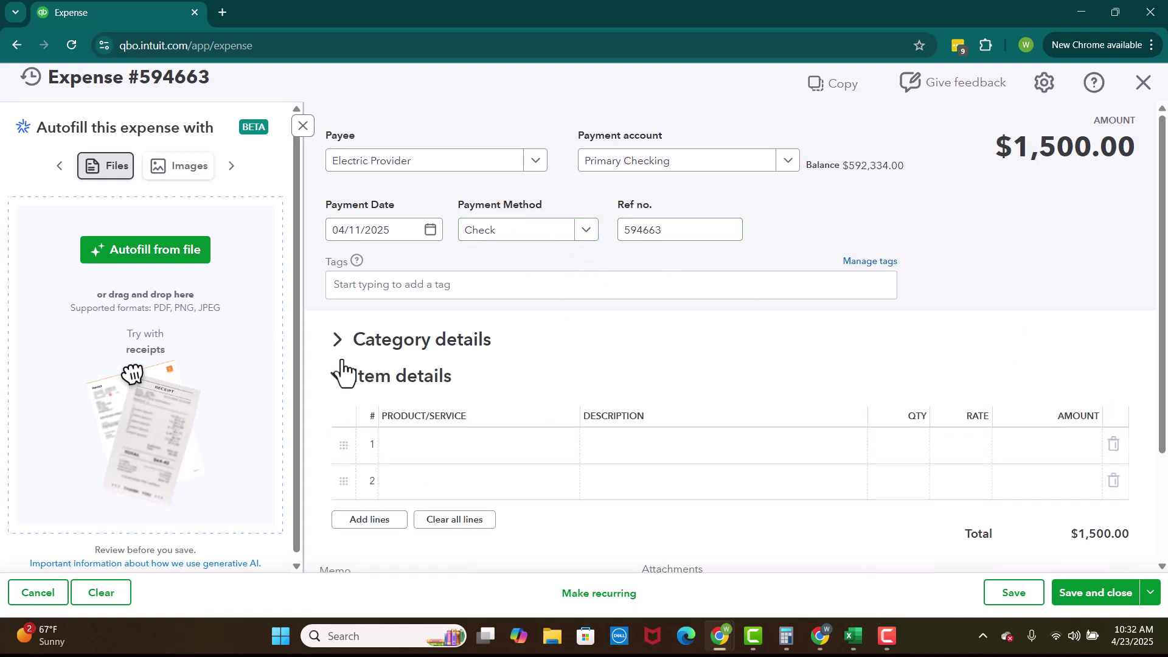
pyautogui.click(338, 342)
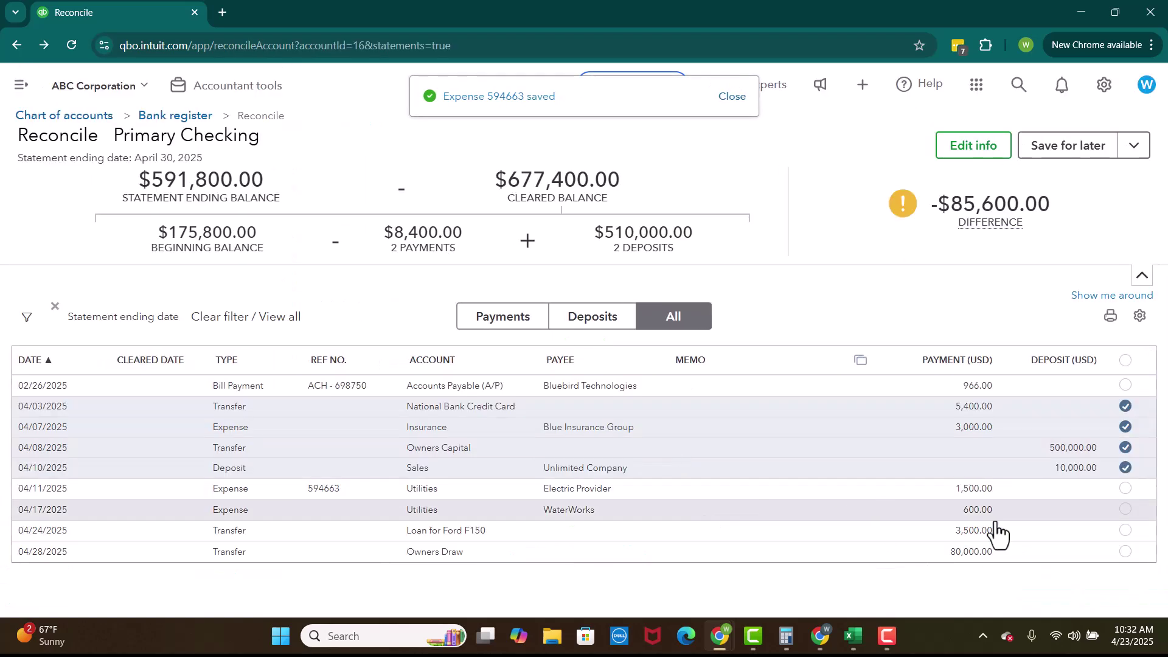
# Clear the 04/11 Electric Provider expense, bringing the difference to -84,100.00.
pyautogui.click(1125, 488)
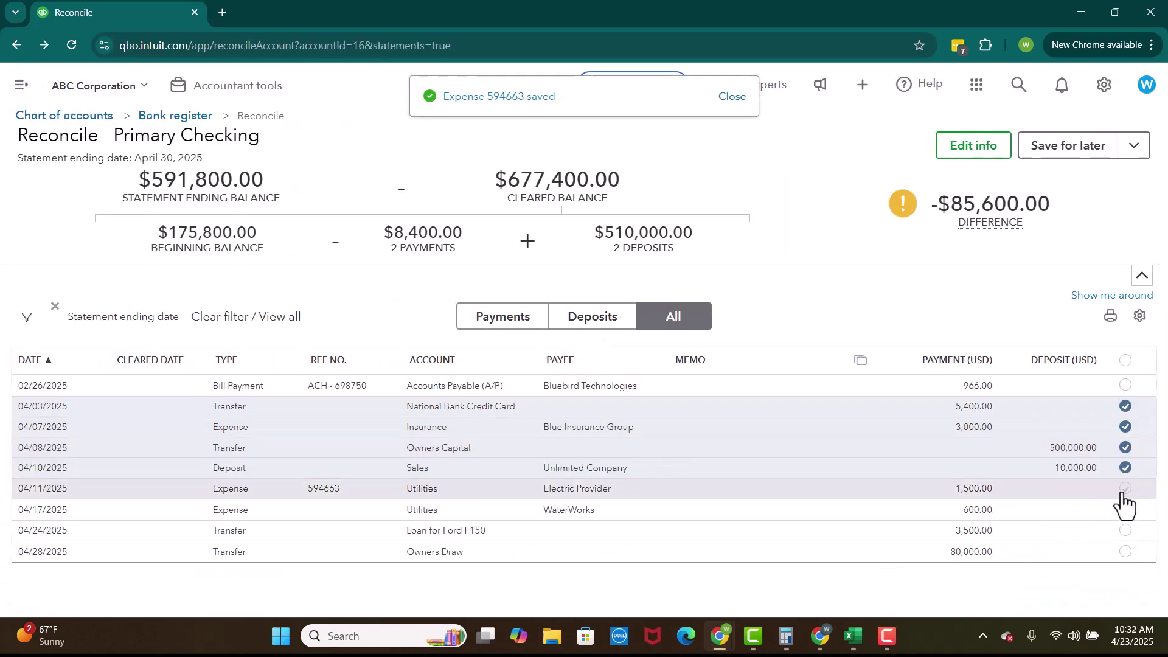
pyautogui.click(1110, 5)
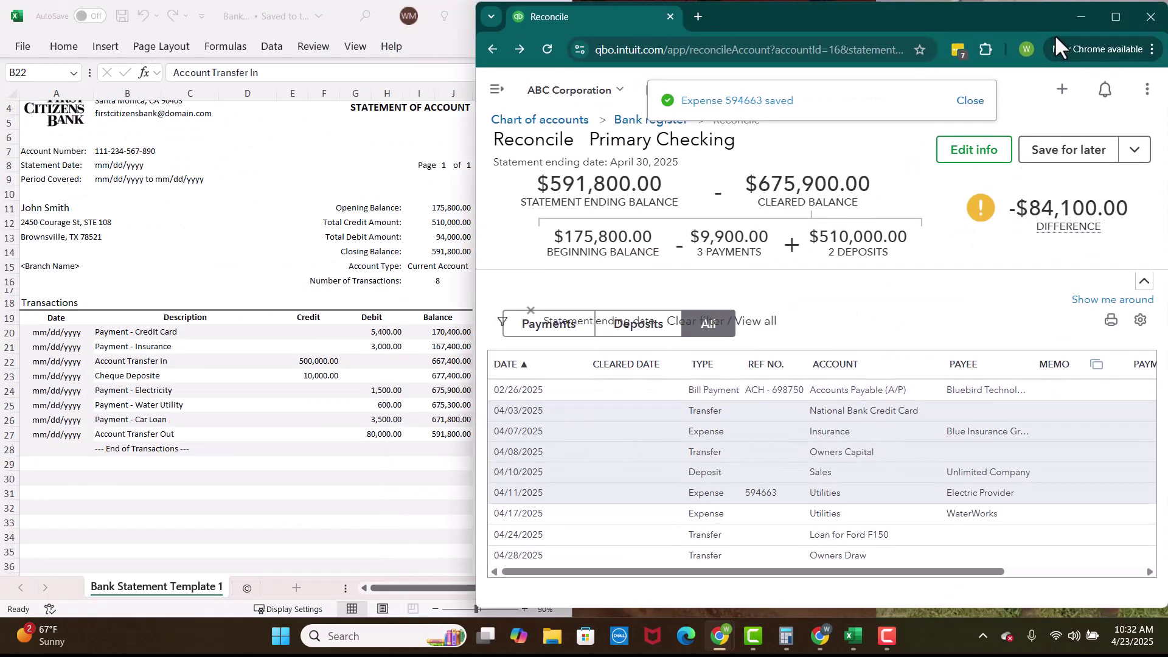
pyautogui.click(1115, 17)
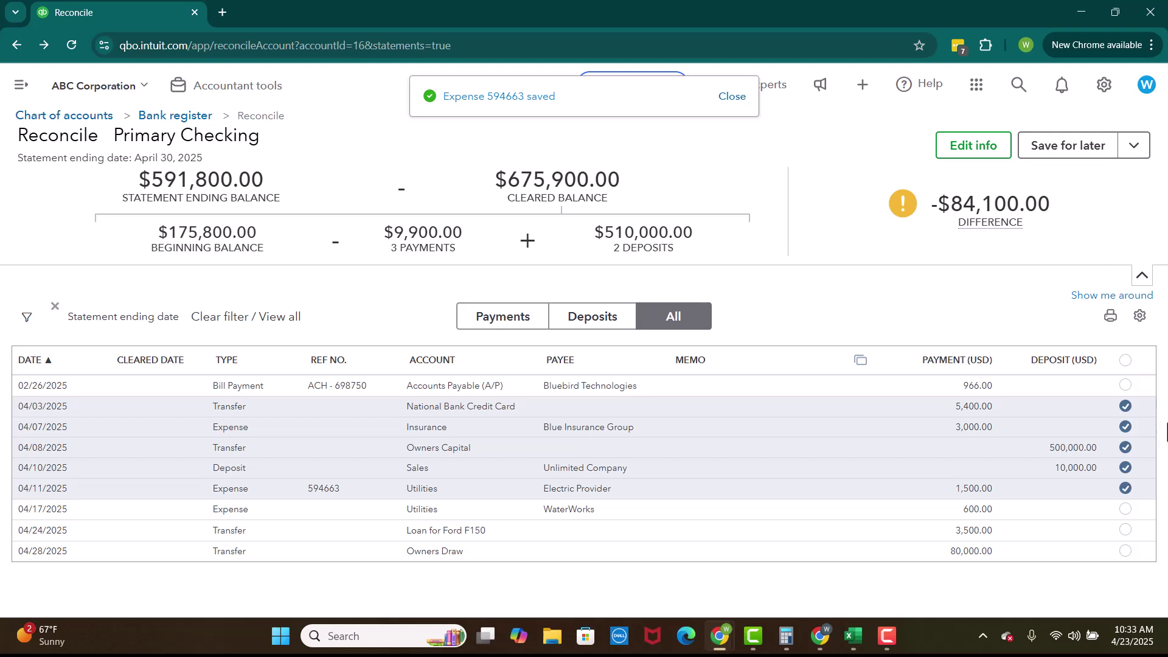
# Save the reconciliation for later and resume reconciling Primary Checking.
pyautogui.click(1055, 146)
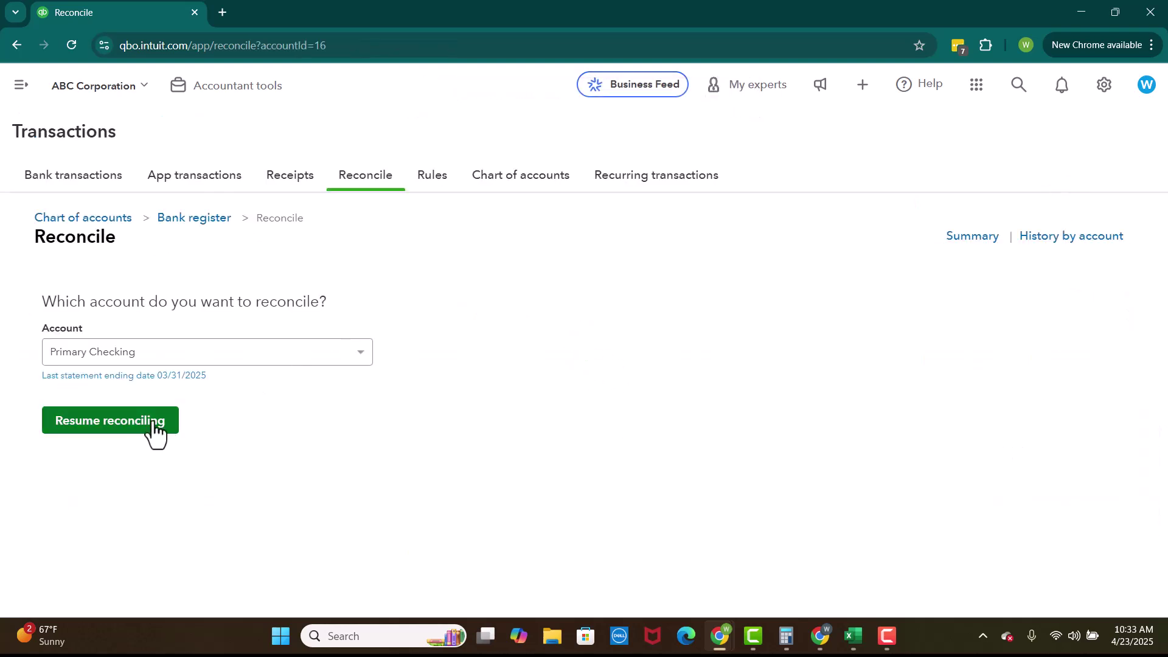
pyautogui.click(155, 426)
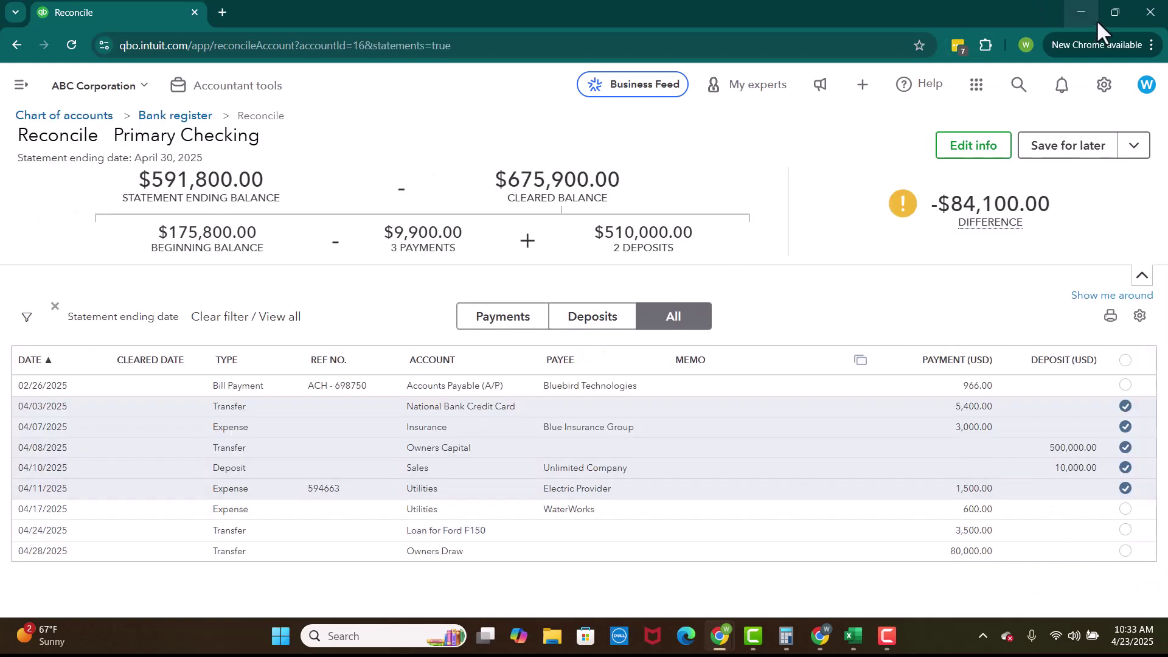
pyautogui.click(1103, 15)
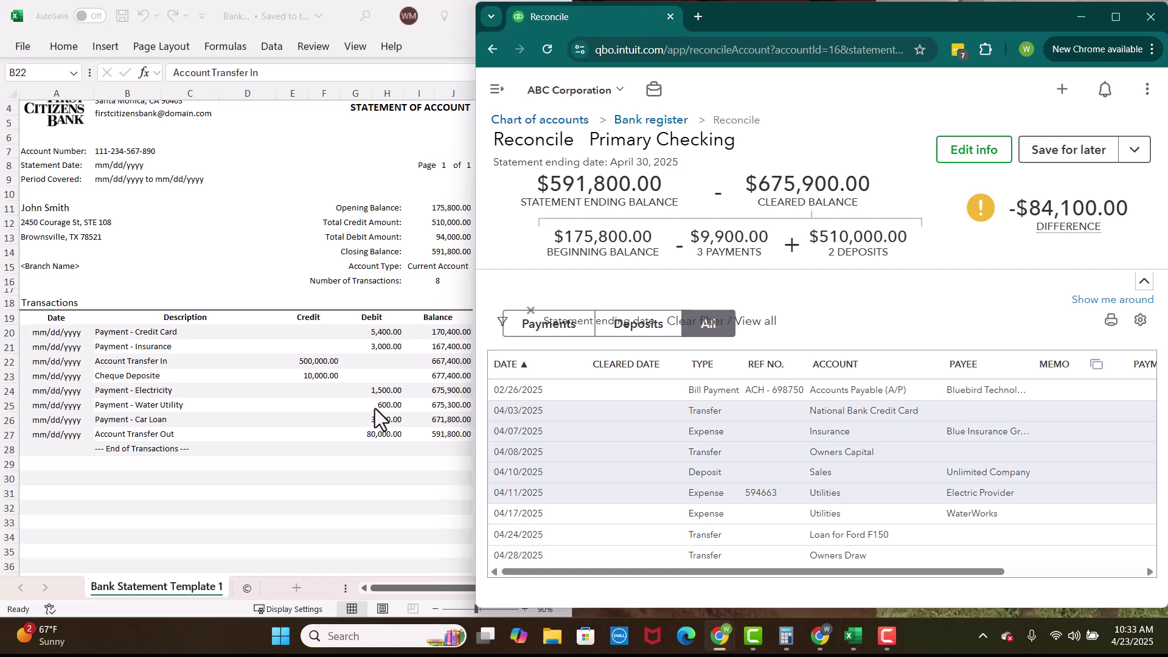
pyautogui.click(1116, 12)
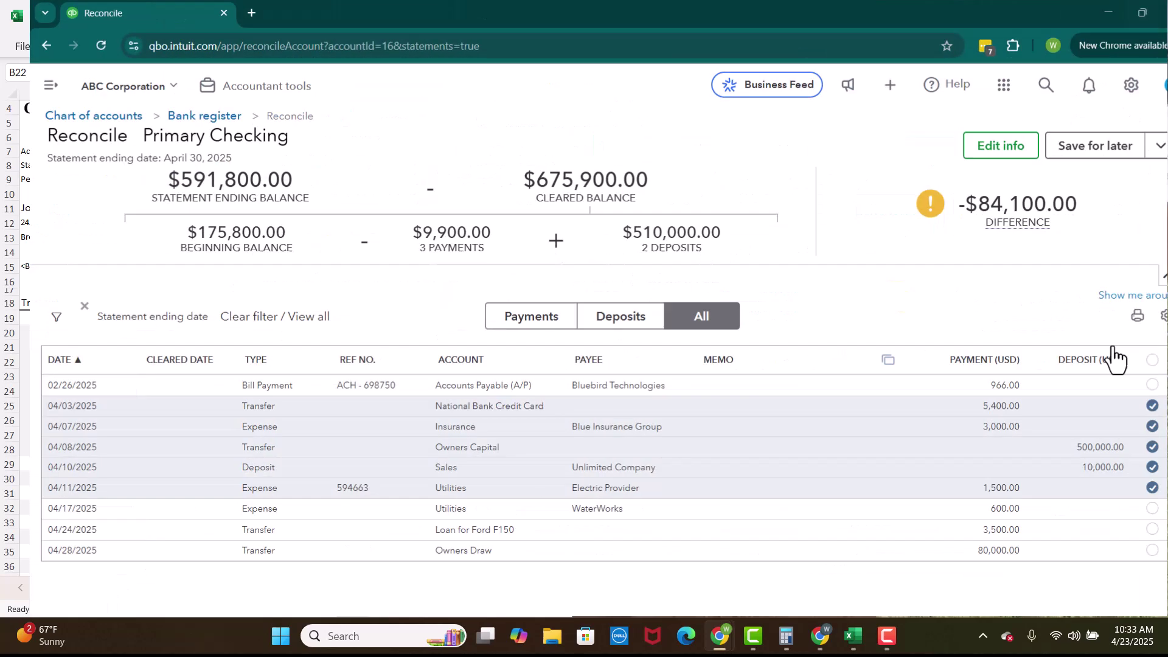
# Clear the 04/17 WaterWorks, 04/24 Ford F150 loan and 04/28 Owners Draw payments.
pyautogui.click(1126, 509)
pyautogui.click(1126, 530)
pyautogui.click(1114, 14)
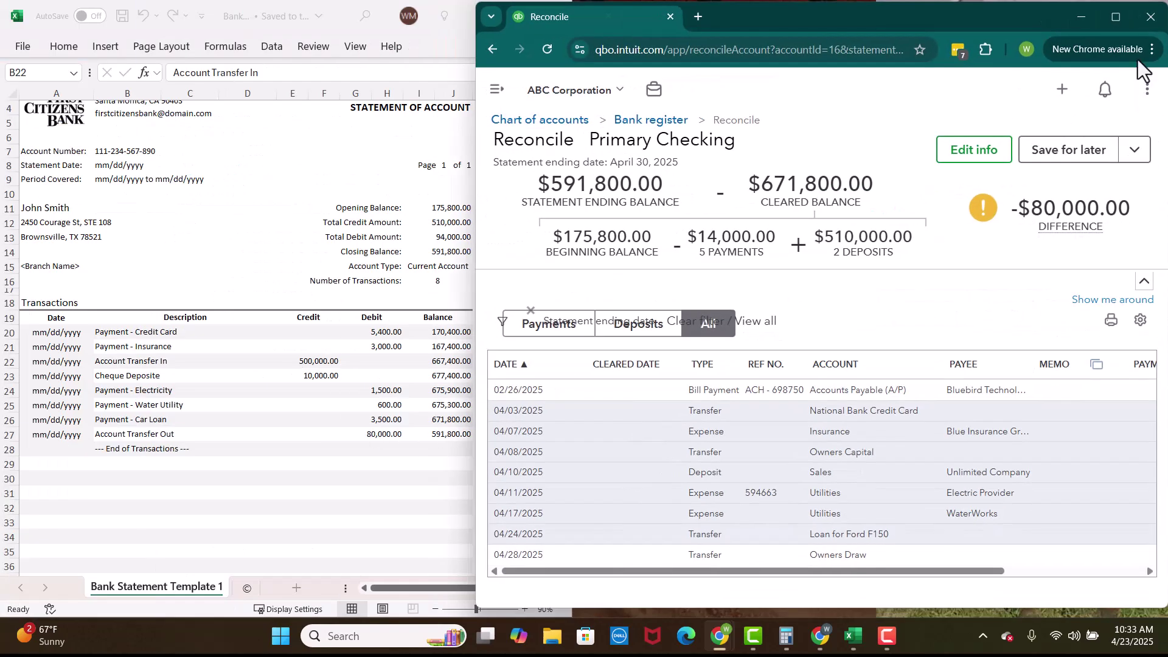
pyautogui.click(1116, 17)
pyautogui.click(1125, 550)
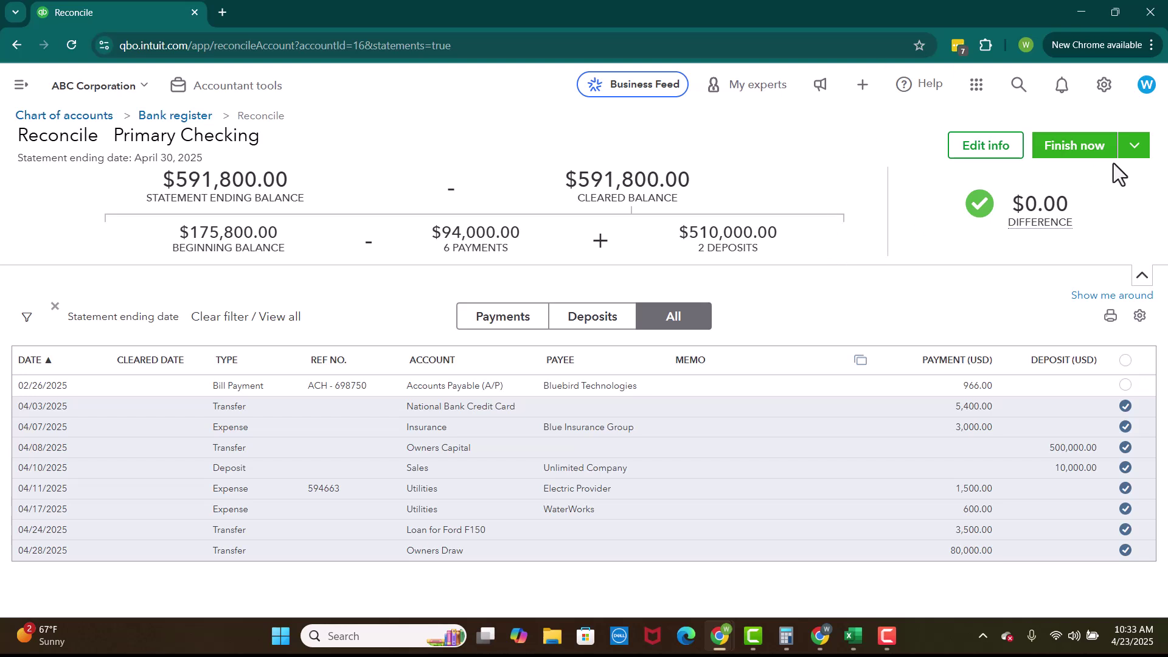
# Finish the April 30, 2025 Primary Checking reconciliation and dismiss the confirmation.
pyautogui.moveTo(1062, 242)
pyautogui.click(1090, 147)
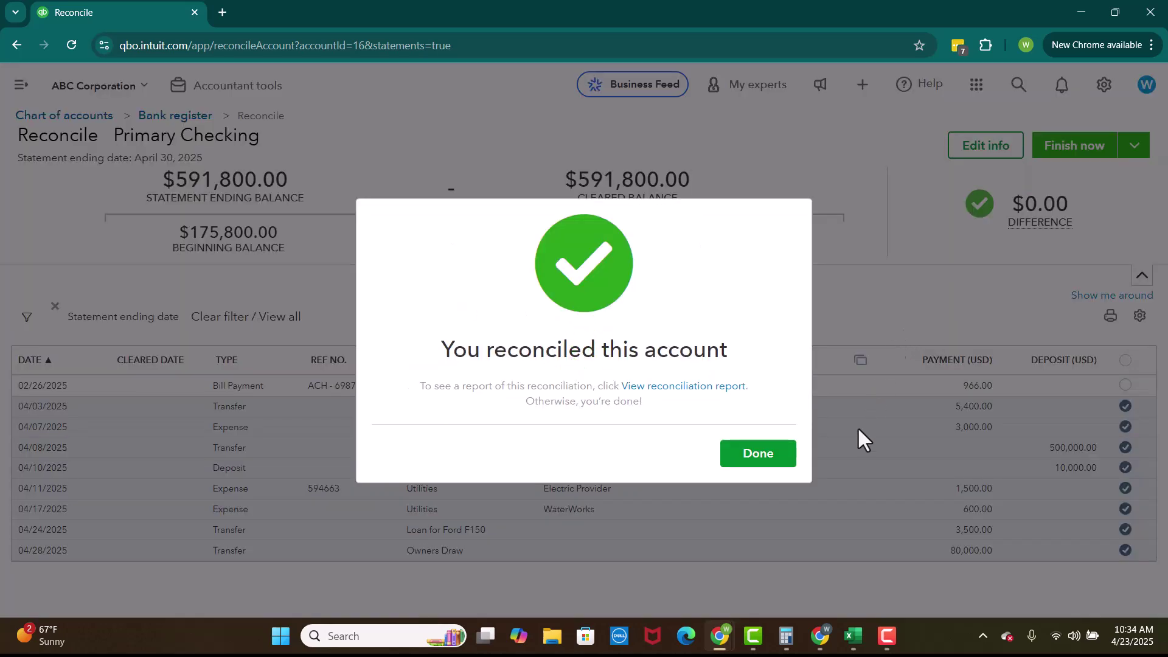
pyautogui.click(793, 452)
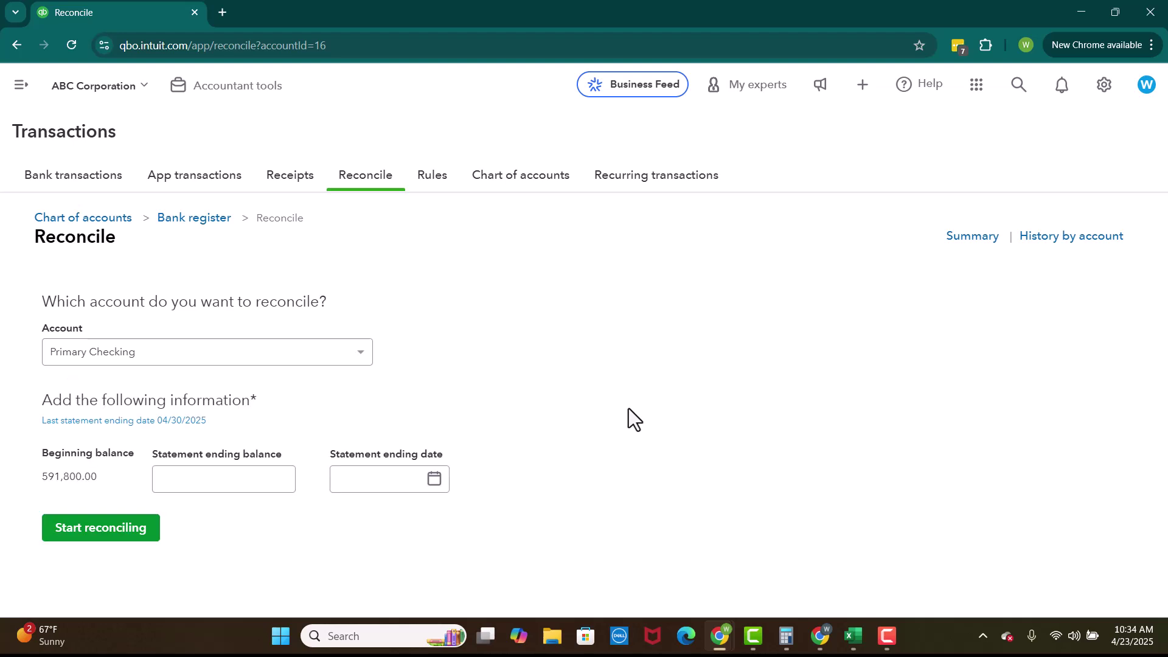
# Filter the Primary Checking register to Not Reconciled, leaving only the $966.00 bill payment.
pyautogui.click(214, 221)
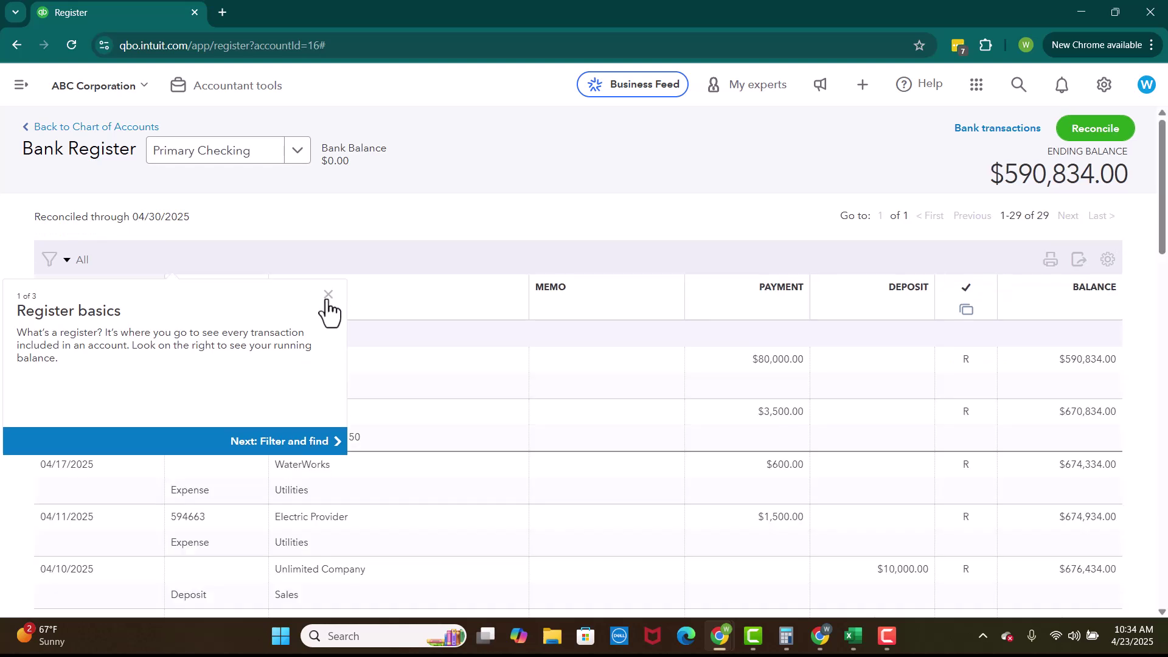
pyautogui.click(328, 296)
pyautogui.click(49, 259)
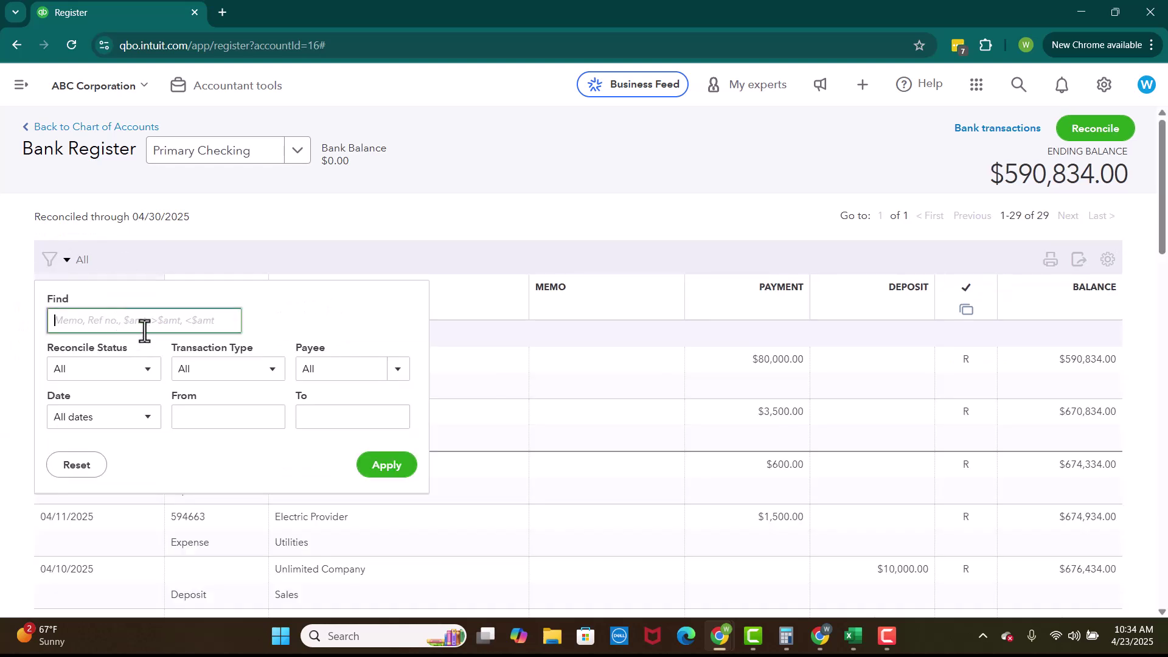
pyautogui.click(148, 370)
pyautogui.click(90, 487)
pyautogui.click(373, 470)
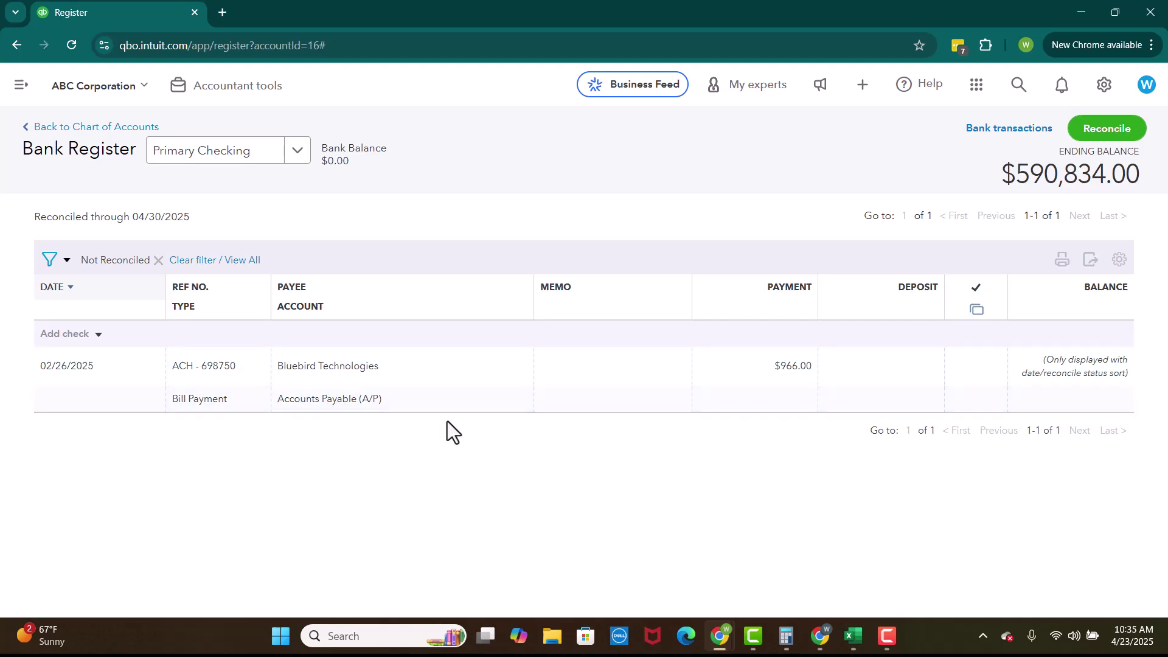
# Go back through the Chart of Accounts to the Dashboards > Home page.
pyautogui.click(144, 129)
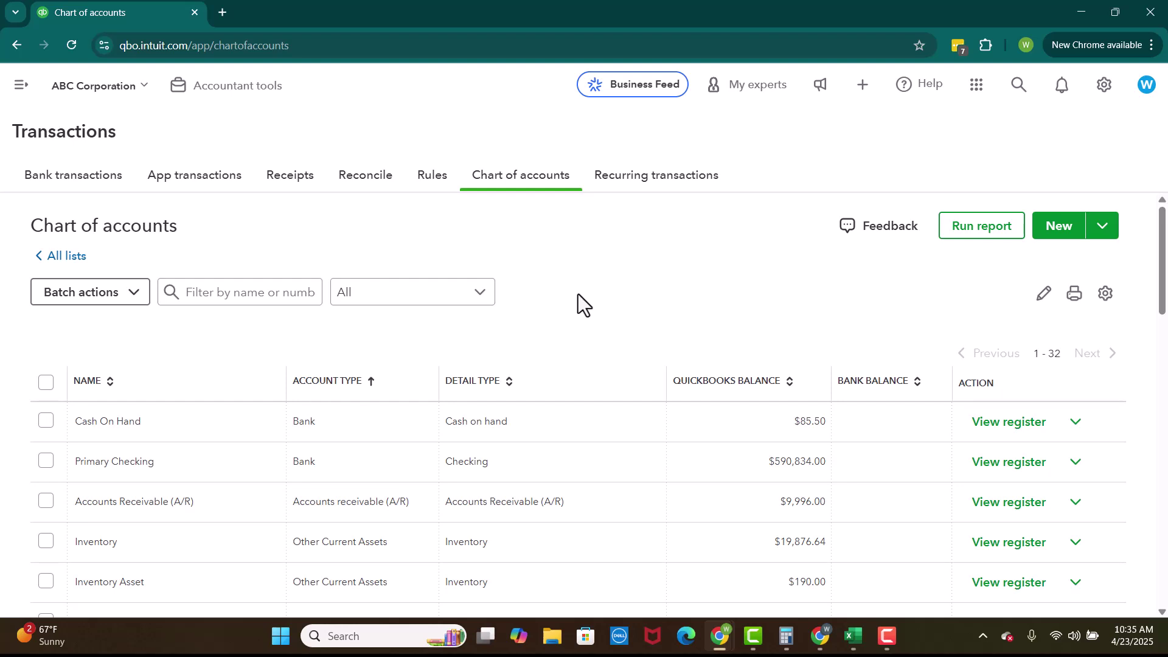
pyautogui.click(22, 85)
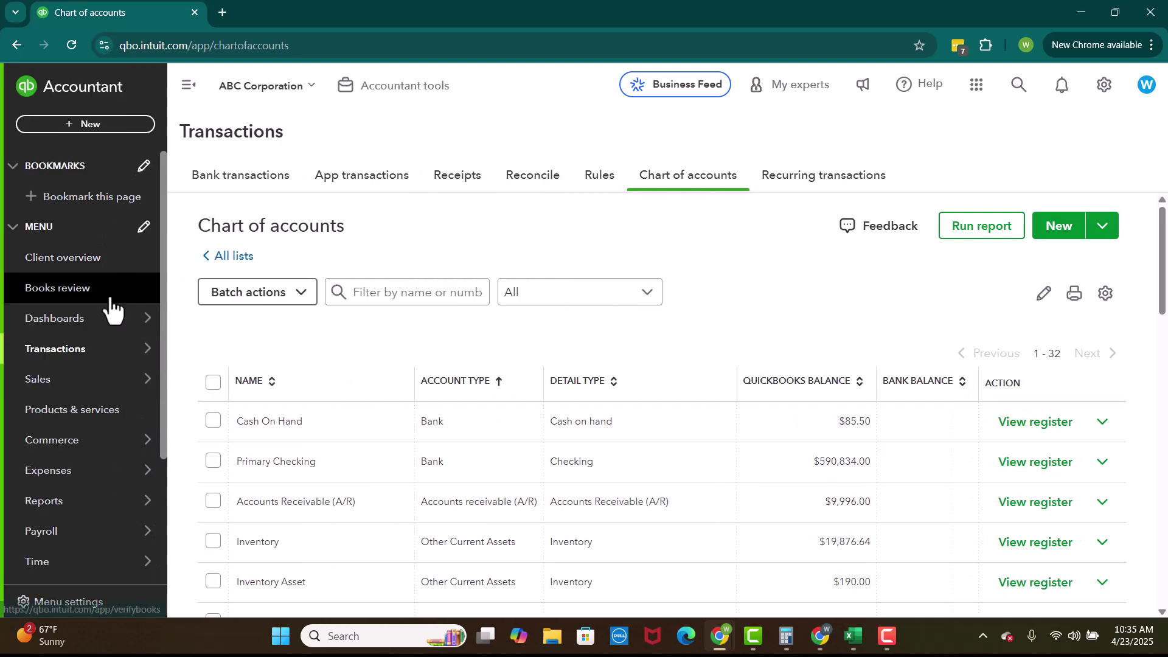
pyautogui.moveTo(21, 319)
pyautogui.click(182, 322)
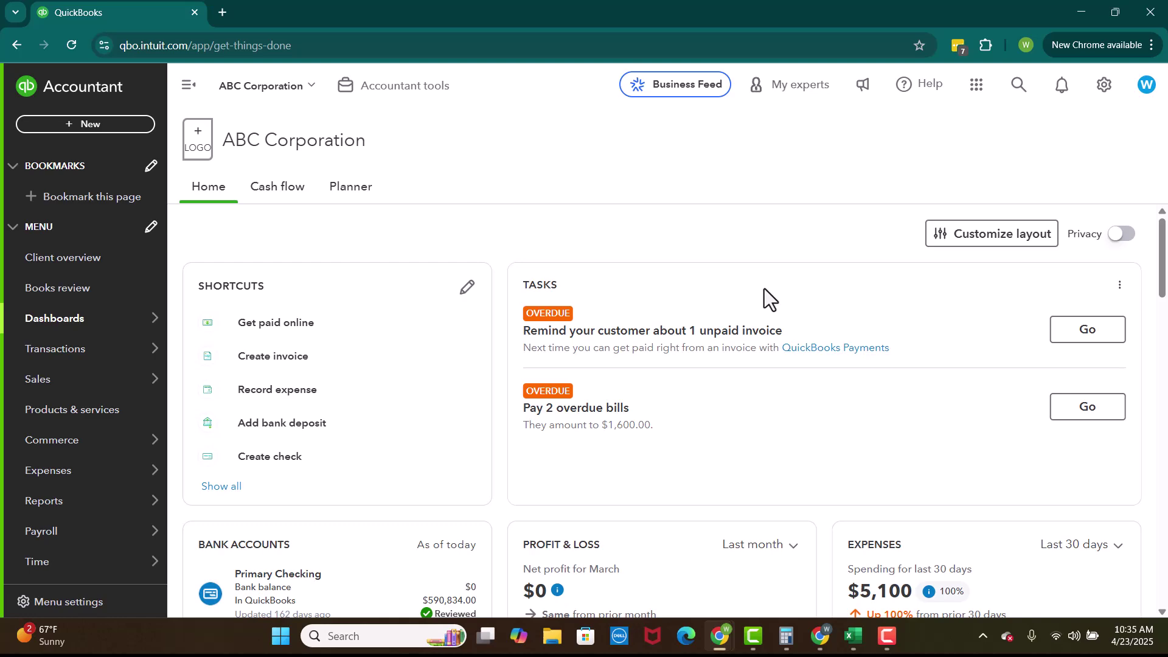
# Open Tools > Reconcile with Primary Checking, showing the 591,800.00 beginning balance.
pyautogui.click(1106, 89)
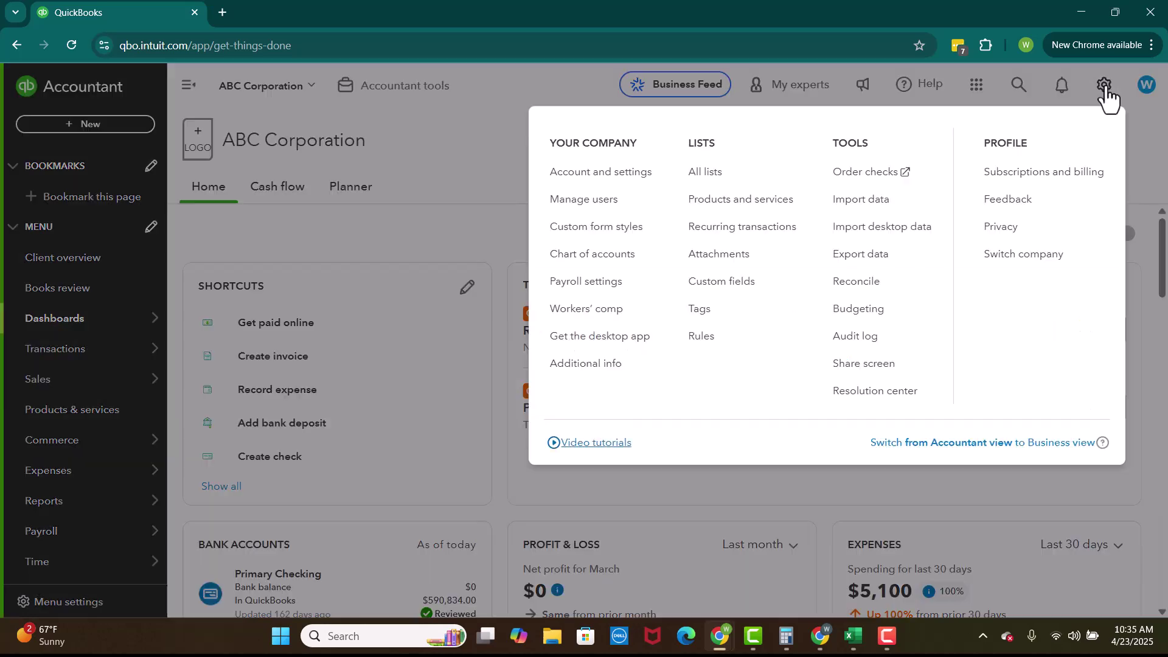
pyautogui.click(882, 288)
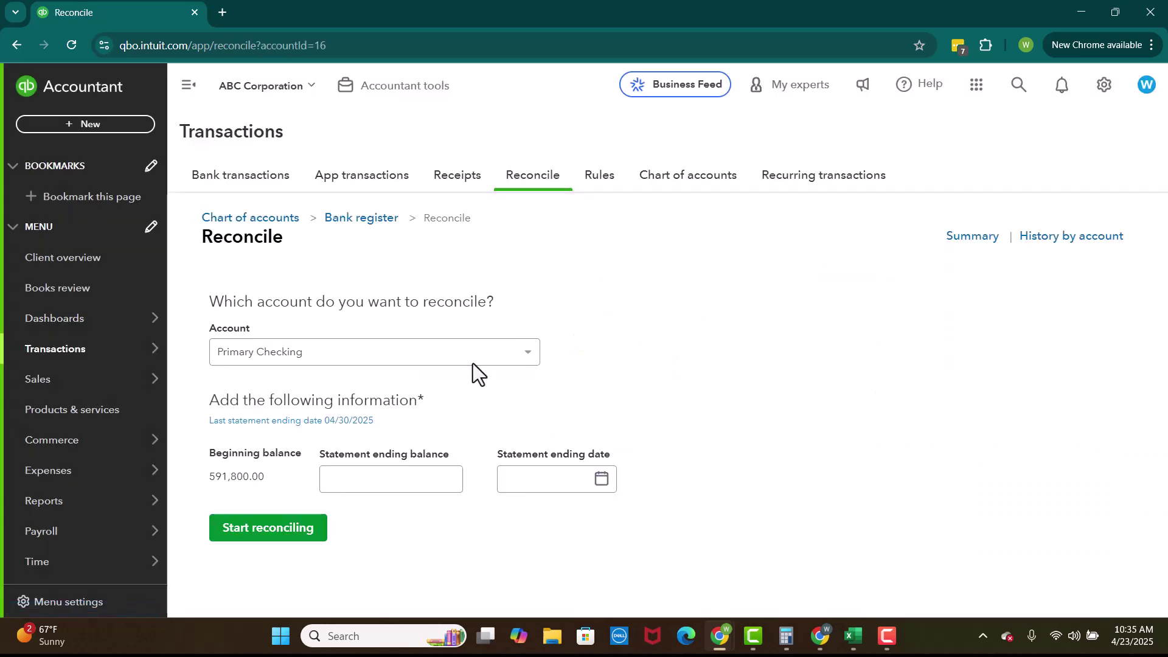
pyautogui.click(476, 360)
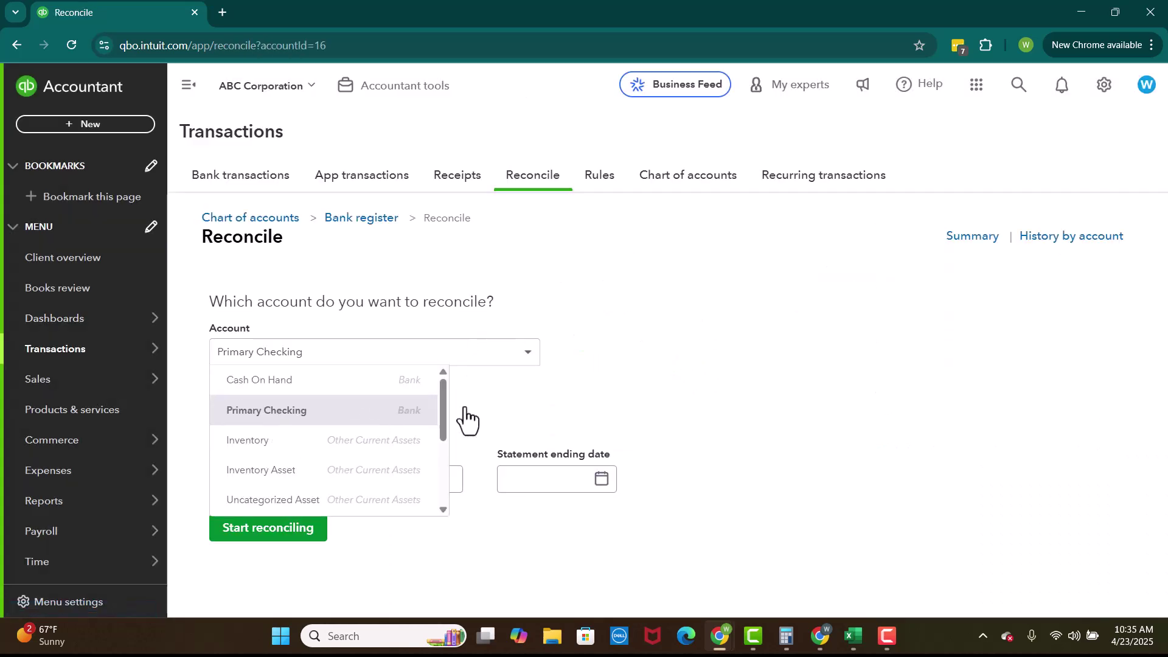
pyautogui.click(644, 392)
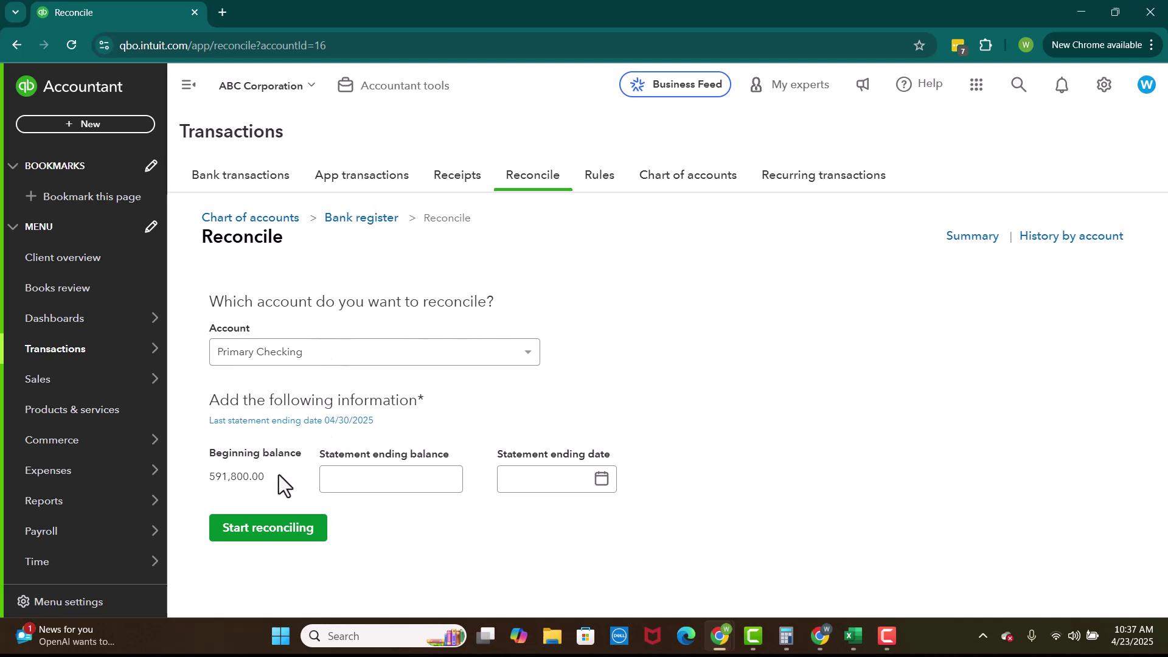
pyautogui.click(334, 476)
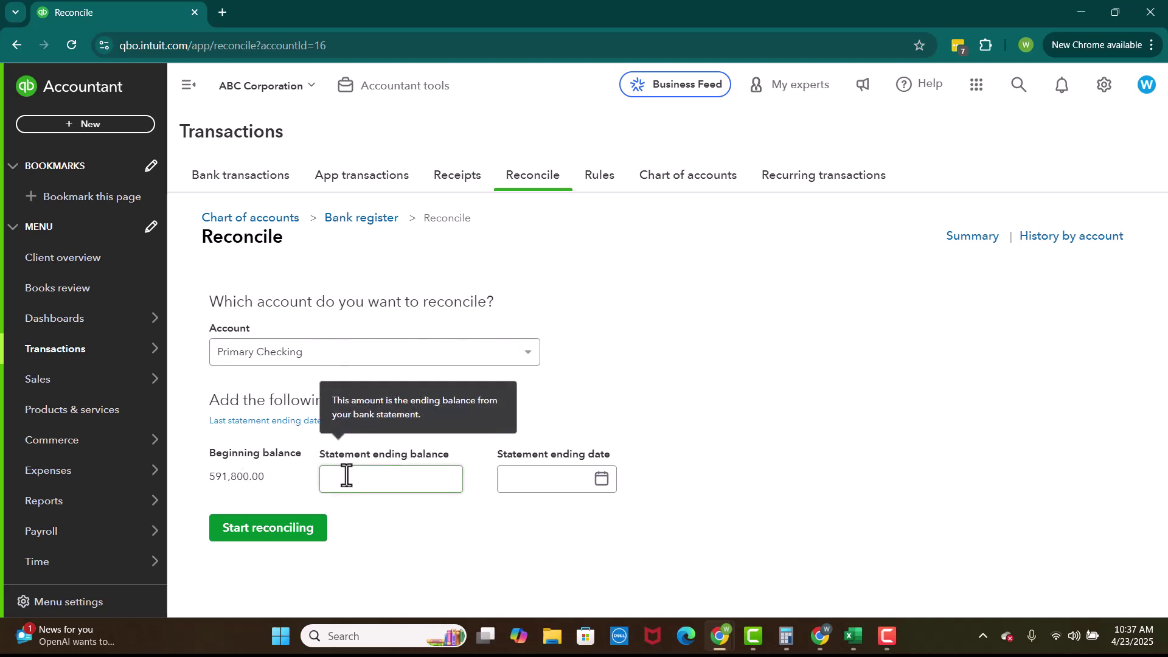
pyautogui.click(539, 480)
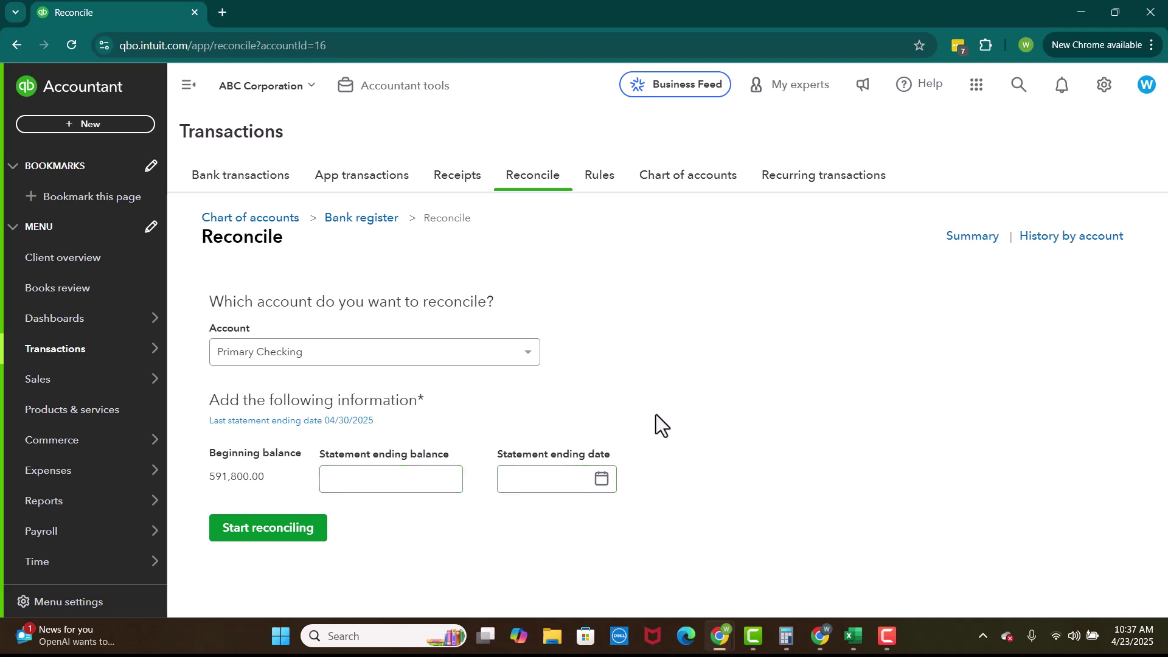
pyautogui.click(228, 535)
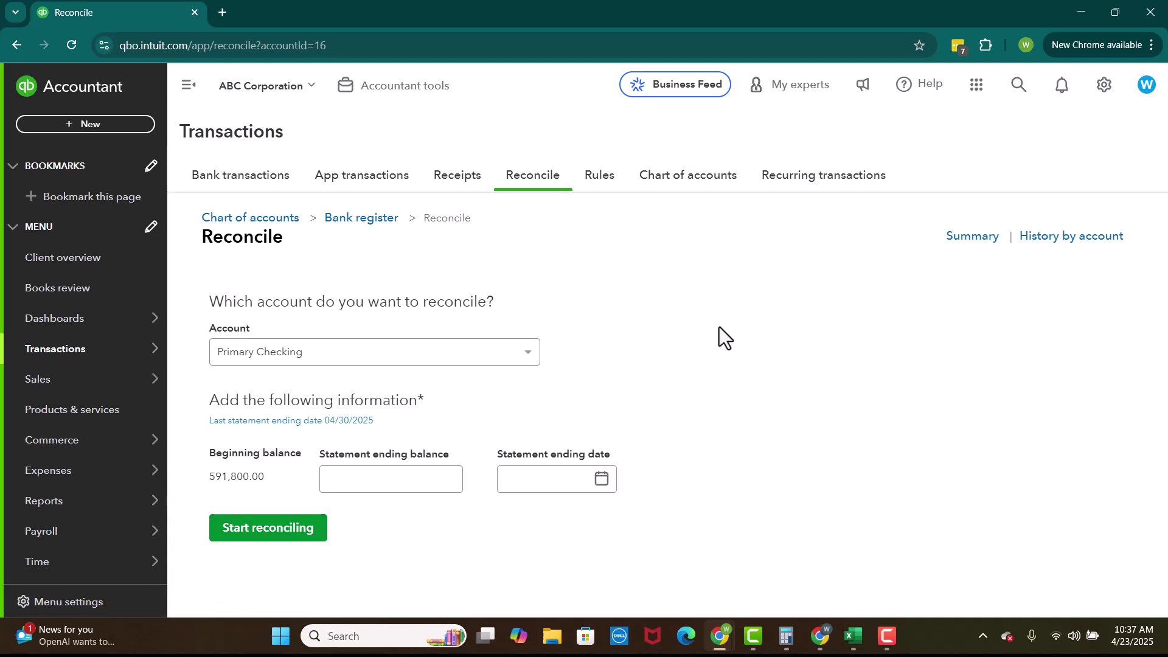